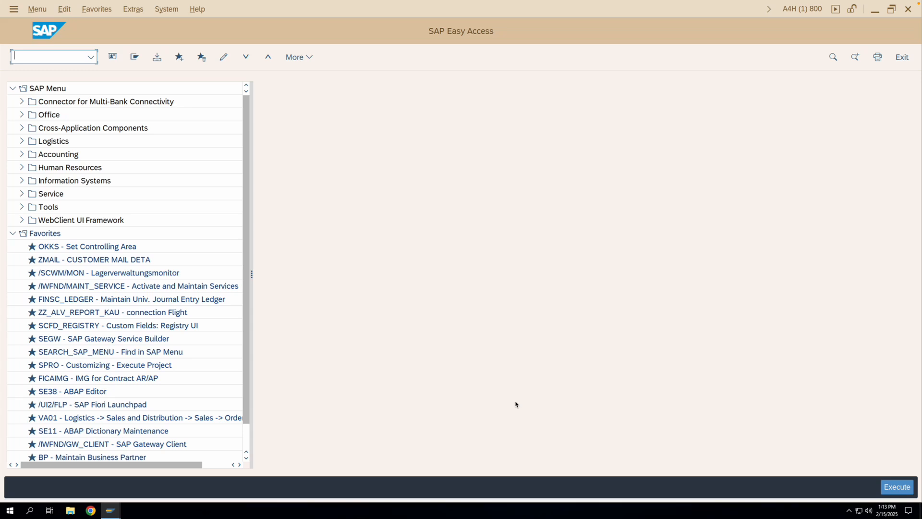
- Run transaction CJ20N and start a new project definition with the identifier testproject
{"action": "type", "text": "cj20n"}
{"action": "key", "text": "Return"}
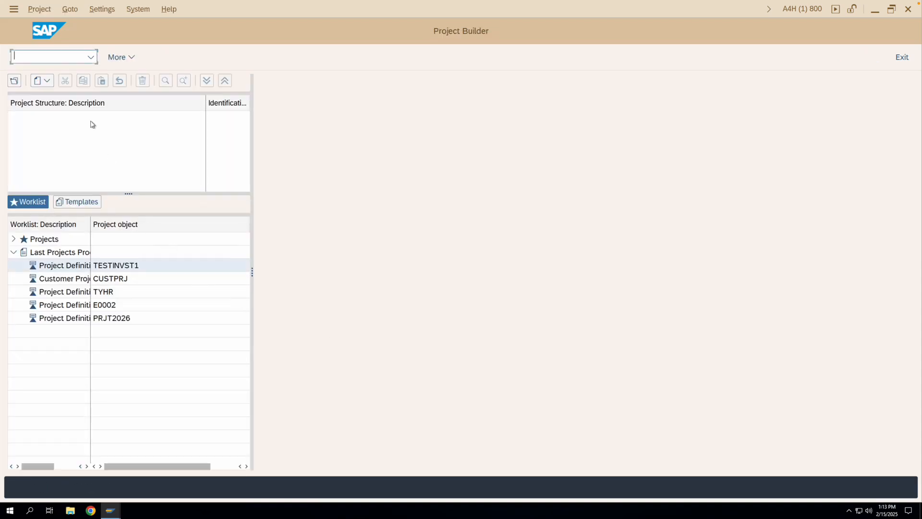
{"action": "left_click", "coordinate": [42, 81]}
{"action": "left_click", "coordinate": [54, 97]}
{"action": "type", "text": "testproject"}
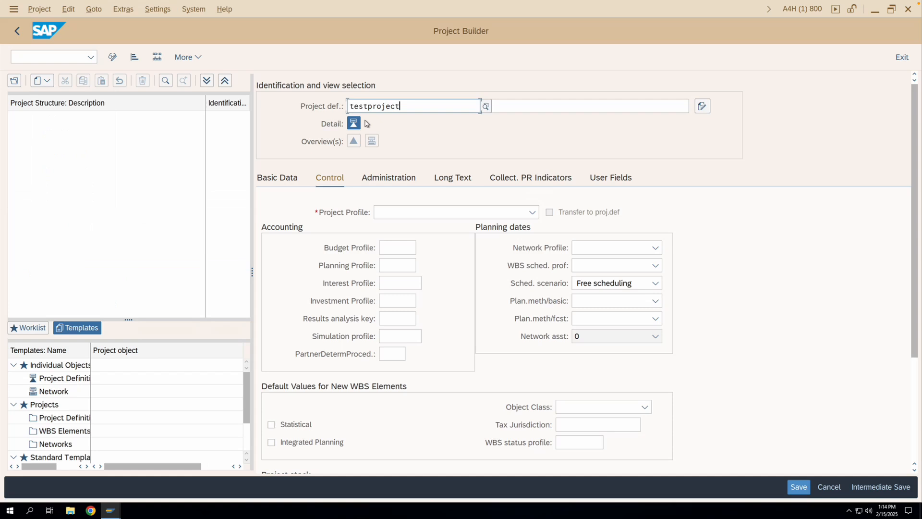
{"action": "key", "text": "Return"}
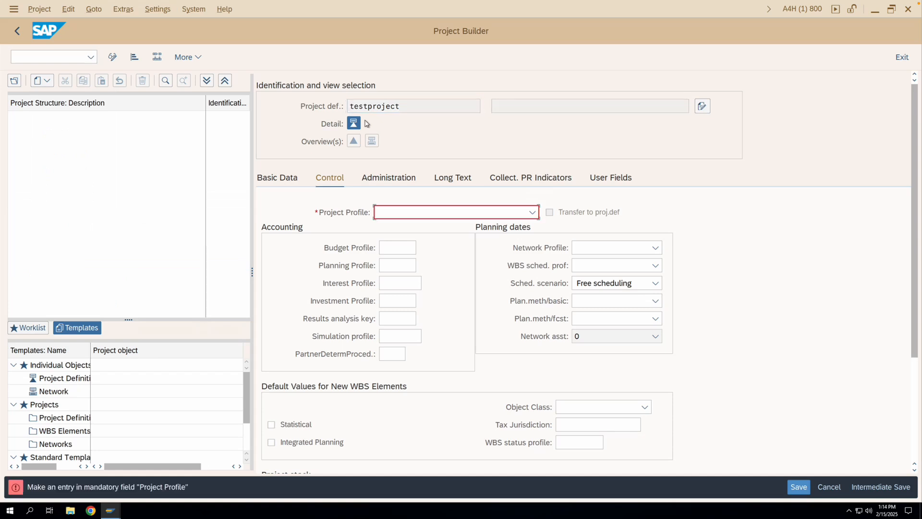
- Assign the project profile ZPS0001 Investment projects - SAP AC to the new project definition
{"action": "left_click", "coordinate": [423, 215]}
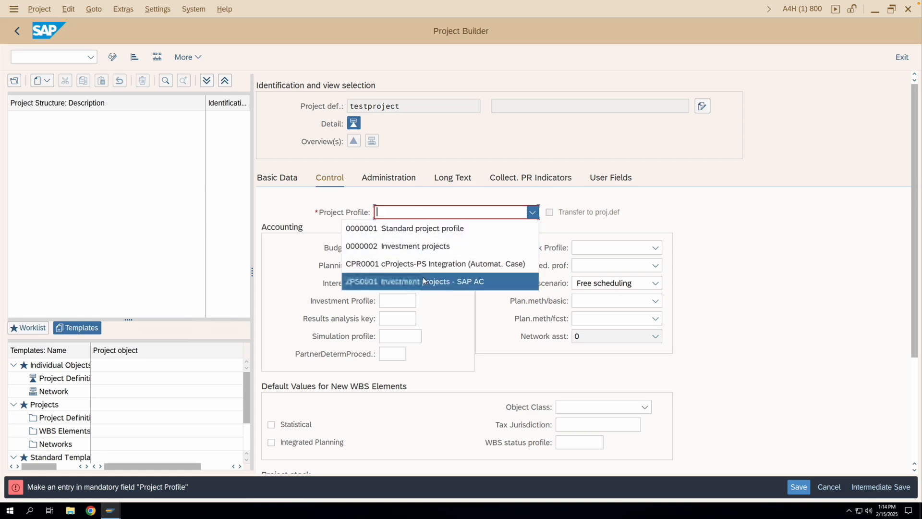
{"action": "left_click", "coordinate": [423, 281]}
{"action": "key", "text": "Return"}
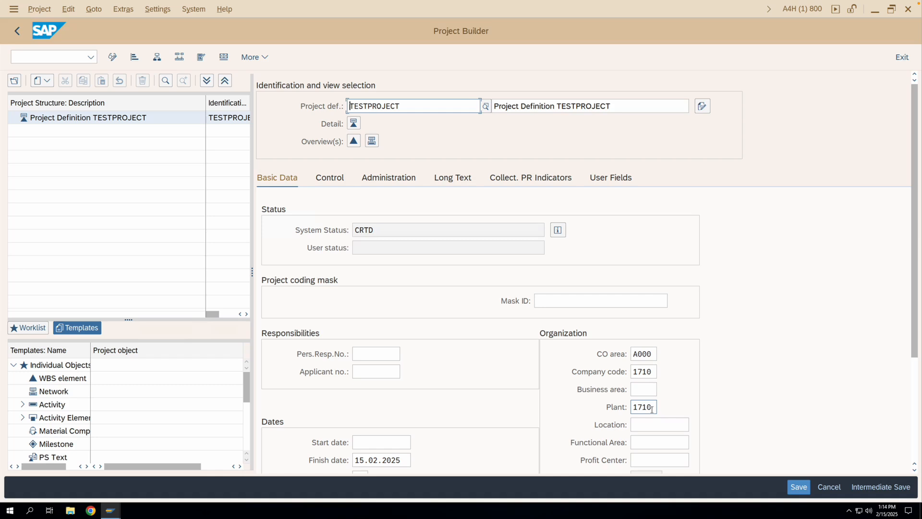
- Review the project definition's basic data, its control data and the list of available project profiles
{"action": "scroll", "coordinate": [590, 390], "scroll_direction": "down", "scroll_amount": 1}
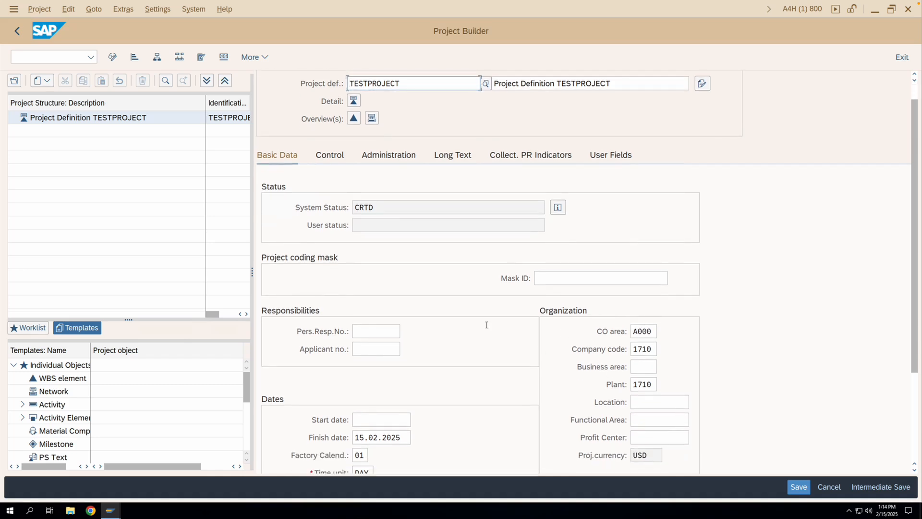
{"action": "left_click", "coordinate": [334, 160]}
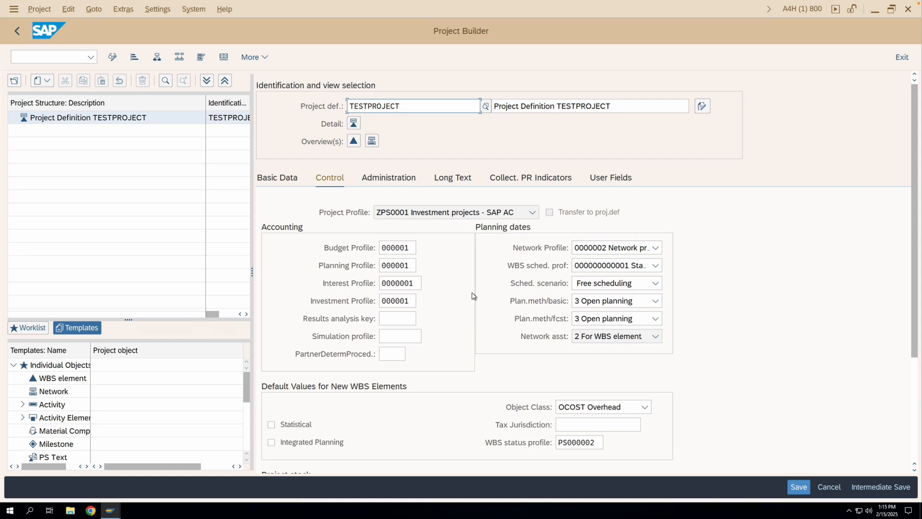
{"action": "left_click", "coordinate": [413, 215]}
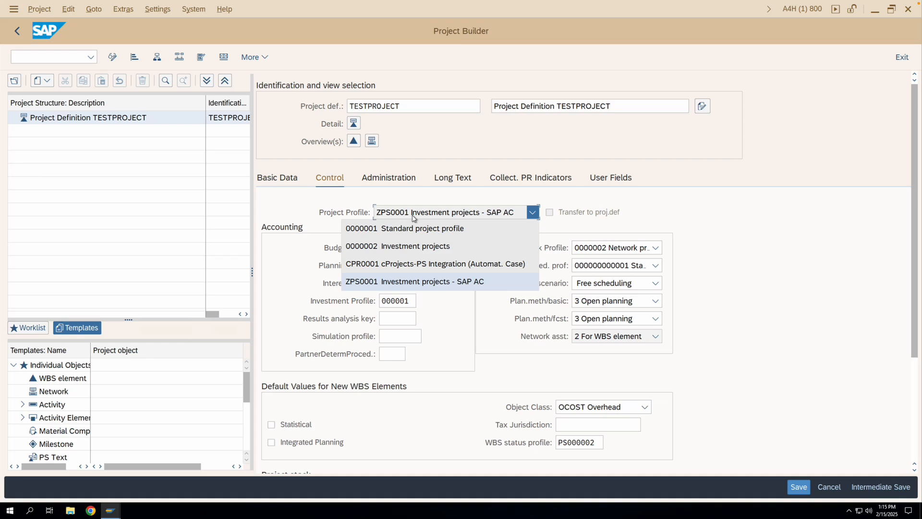
{"action": "left_click", "coordinate": [413, 217]}
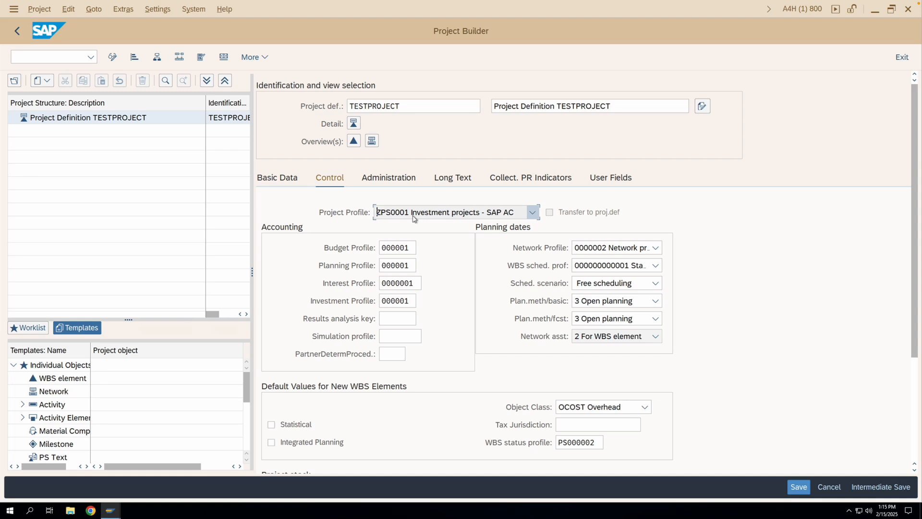
- Open a second session window and view the project profile overview with transaction OPSA
{"action": "left_click", "coordinate": [14, 10]}
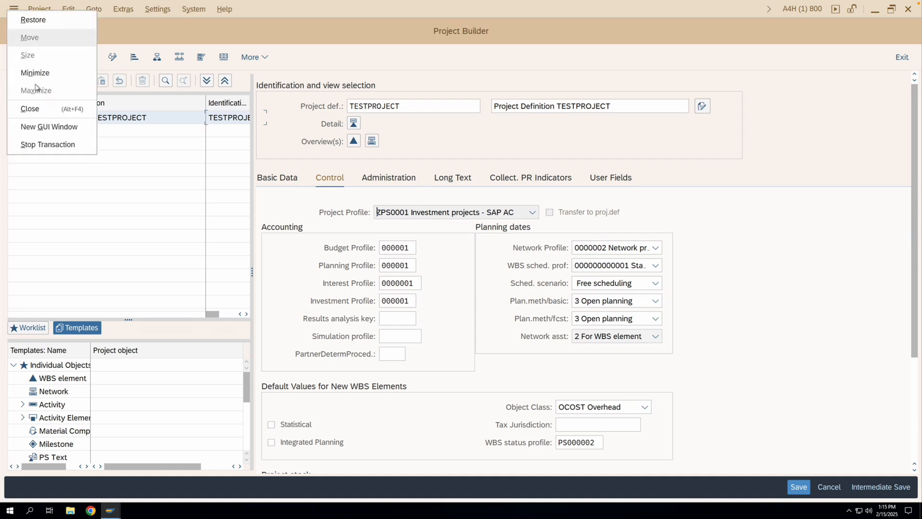
{"action": "left_click", "coordinate": [38, 127]}
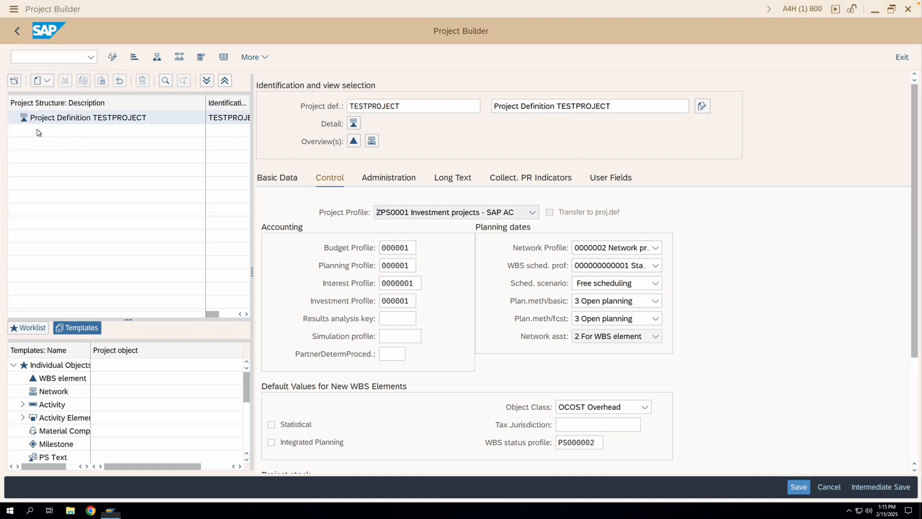
{"action": "type", "text": "opsa"}
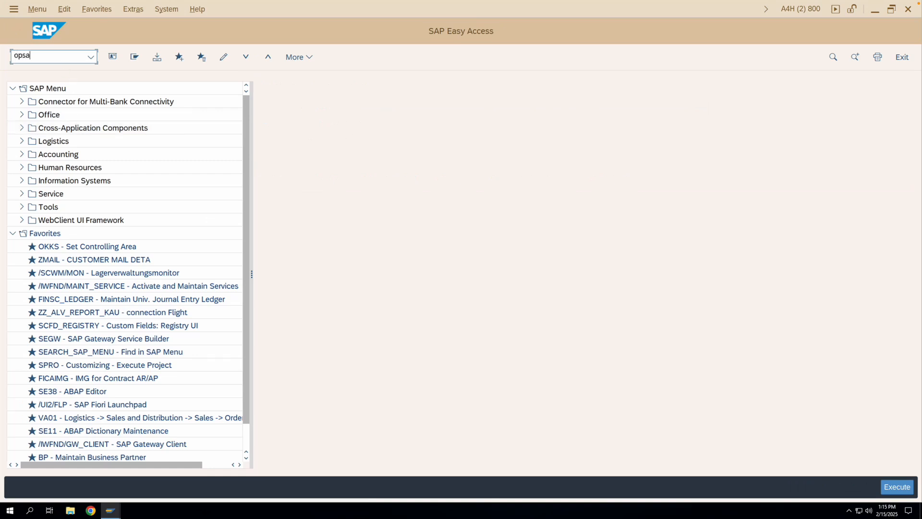
{"action": "key", "text": "Return"}
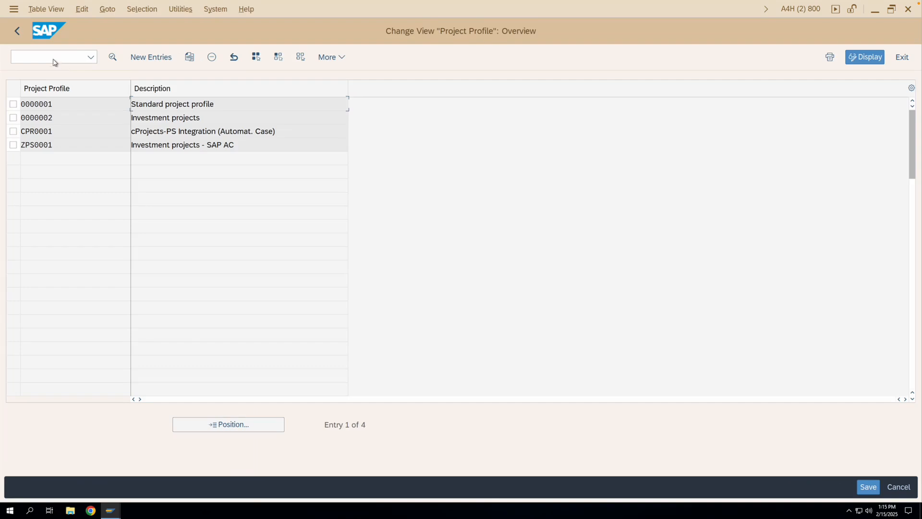
{"action": "left_click", "coordinate": [20, 38]}
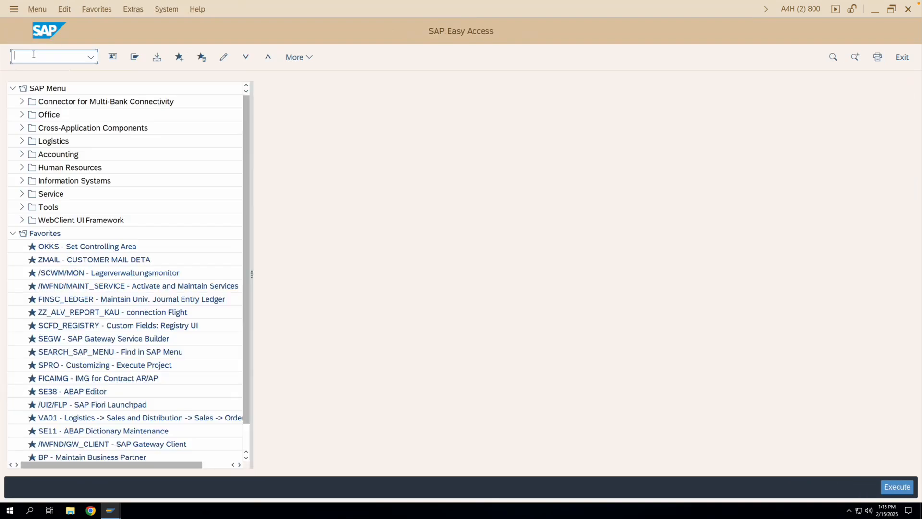
- Run transaction SPRO and display the SAP Reference IMG
{"action": "type", "text": "spro"}
{"action": "key", "text": "Return"}
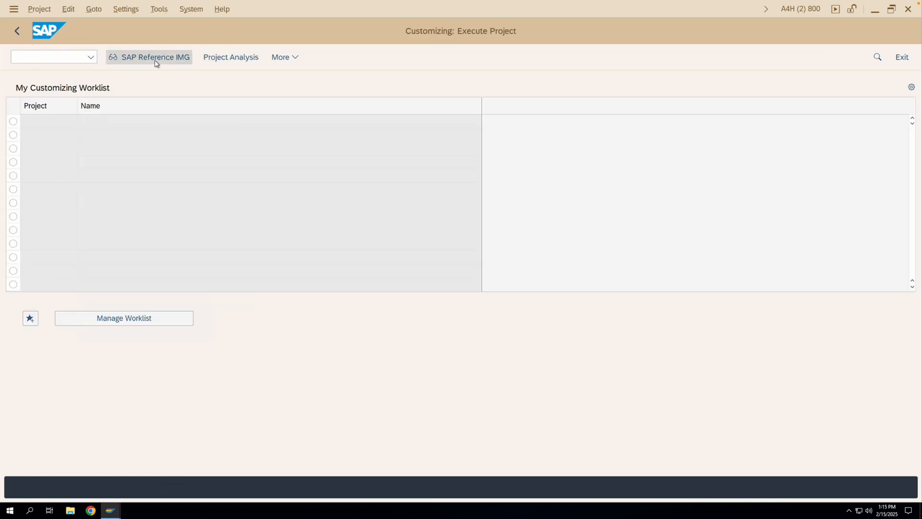
{"action": "left_click", "coordinate": [155, 57]}
- Open the project profile maintenance under Project System, Structures, Operative Structures, Work Breakdown Structure (WBS)
{"action": "scroll", "coordinate": [115, 240], "scroll_direction": "down", "scroll_amount": 2}
{"action": "scroll", "coordinate": [113, 256], "scroll_direction": "down", "scroll_amount": 5}
{"action": "scroll", "coordinate": [50, 361], "scroll_direction": "down", "scroll_amount": 1}
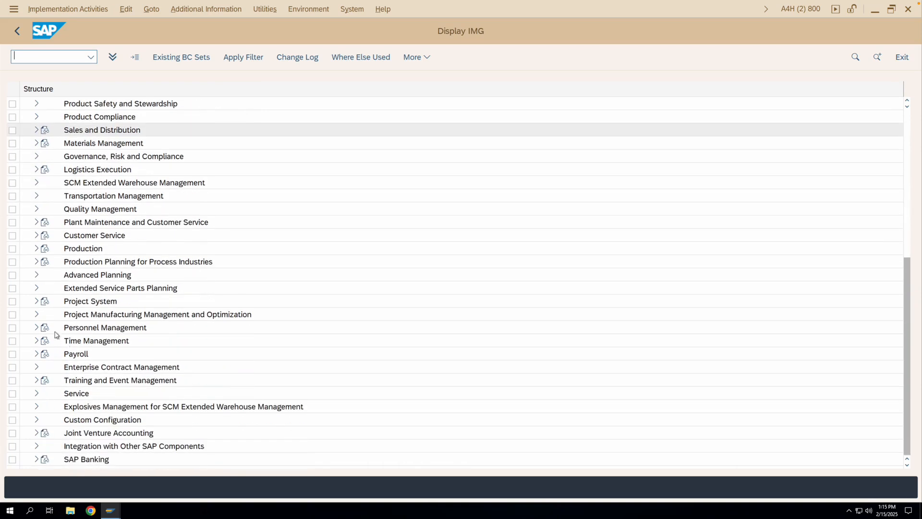
{"action": "left_click", "coordinate": [36, 301]}
{"action": "left_click", "coordinate": [45, 222]}
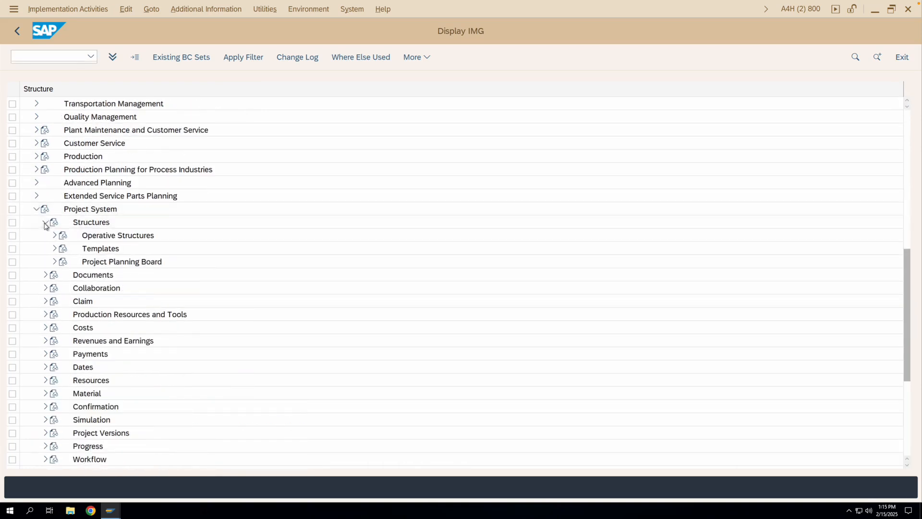
{"action": "left_click", "coordinate": [54, 235]}
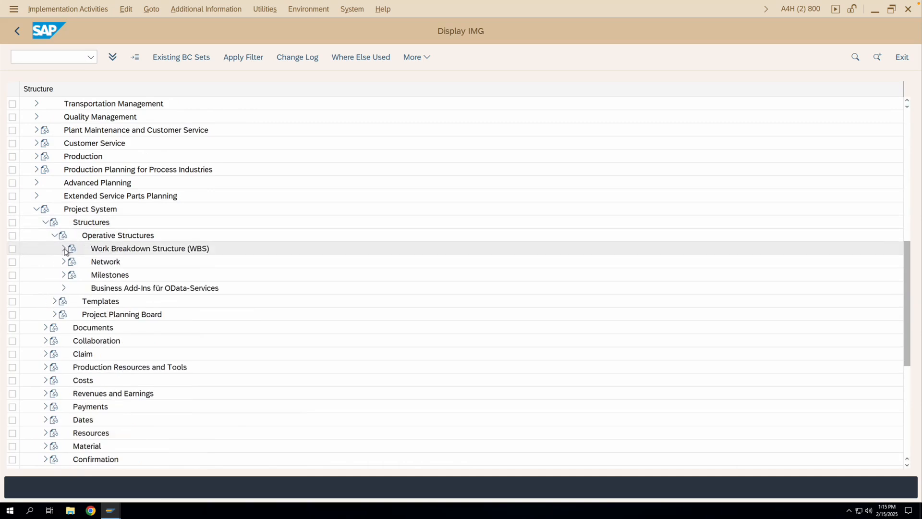
{"action": "left_click", "coordinate": [64, 249]}
{"action": "left_click", "coordinate": [93, 315]}
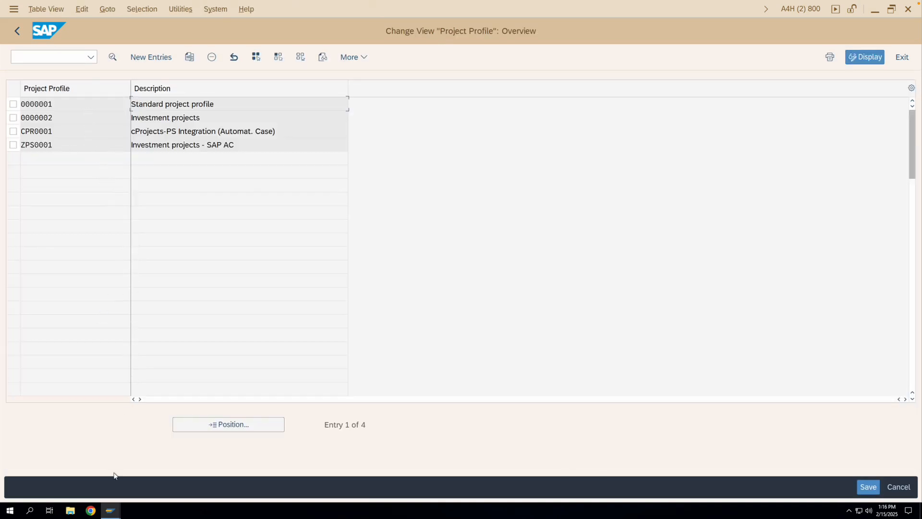
- Switch back to the Project Builder session and compare the profiles offered for the project
{"action": "mouse_move", "coordinate": [114, 509]}
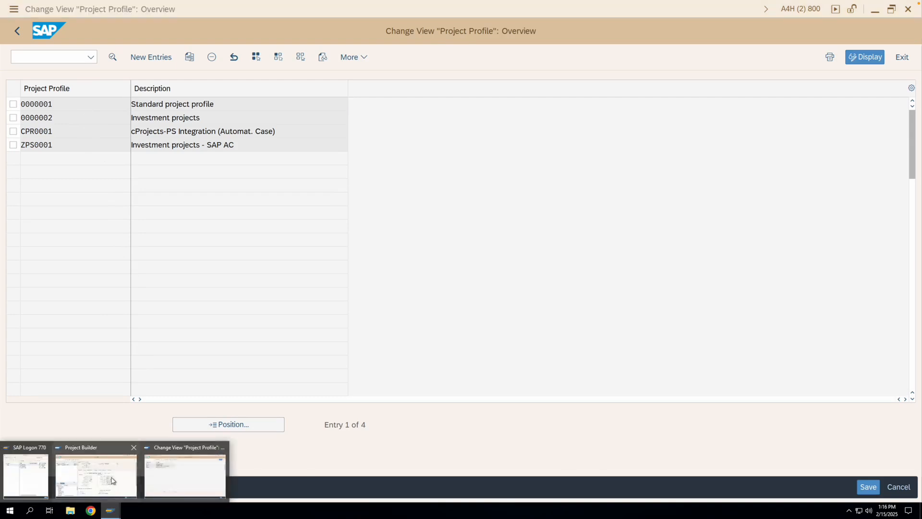
{"action": "left_click", "coordinate": [112, 479]}
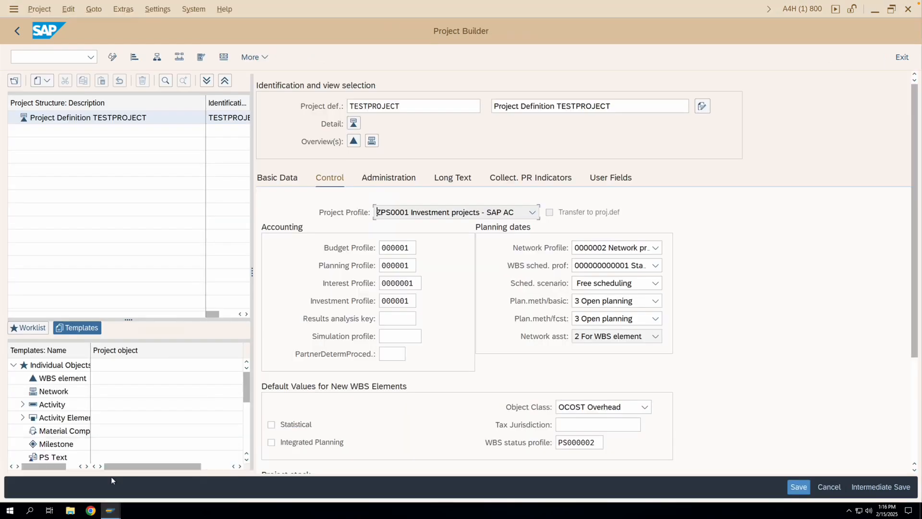
{"action": "left_click", "coordinate": [416, 214]}
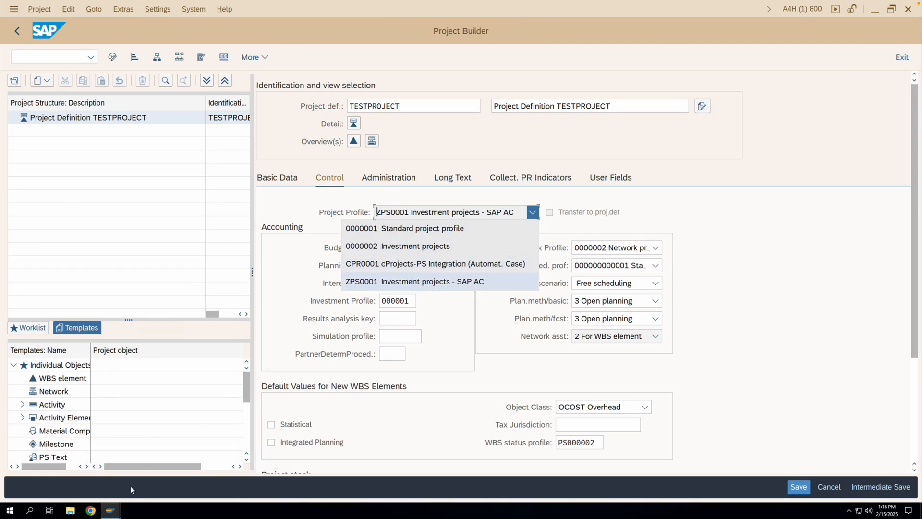
- Return to the project profile overview and open the details of profile ZPS0001
{"action": "mouse_move", "coordinate": [112, 509]}
{"action": "left_click", "coordinate": [169, 485]}
{"action": "left_click", "coordinate": [84, 143]}
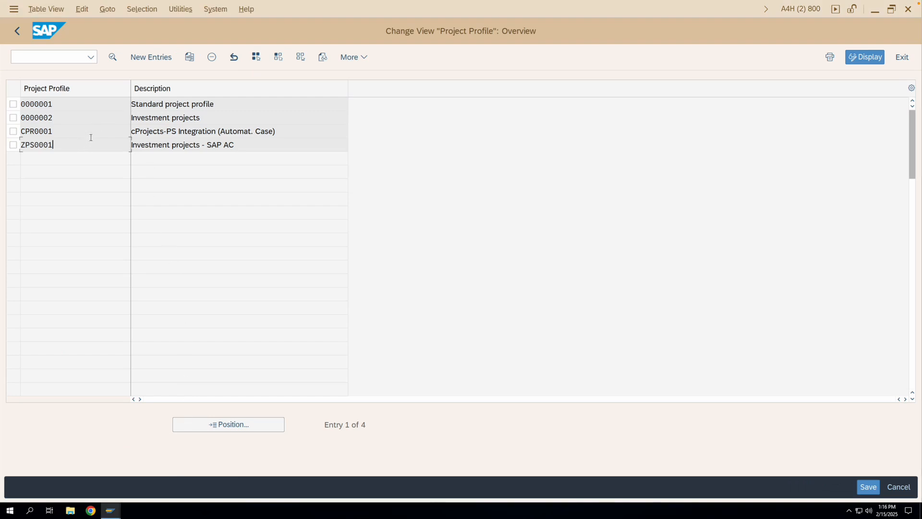
{"action": "left_click", "coordinate": [113, 59]}
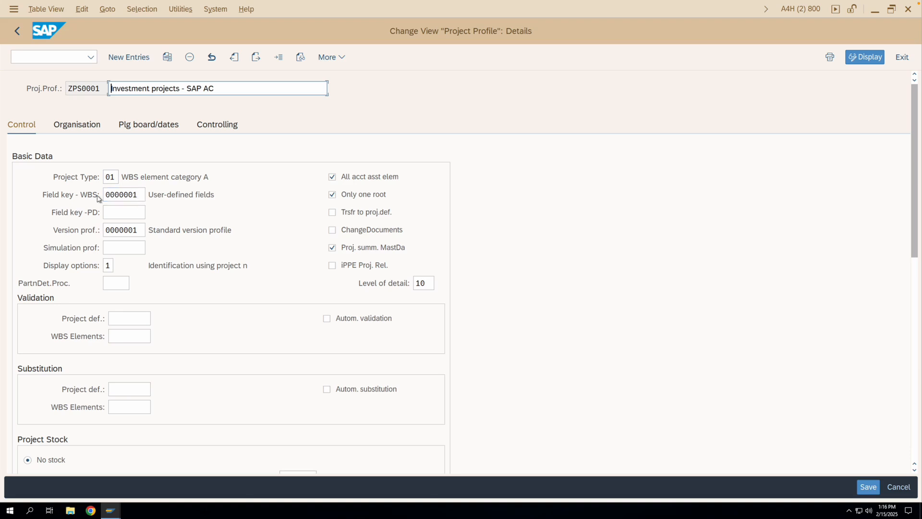
- Examine the profile's basic data: project definition field key, version profile, simulation profile, partner determination procedure and the possible display options
{"action": "left_click", "coordinate": [121, 212]}
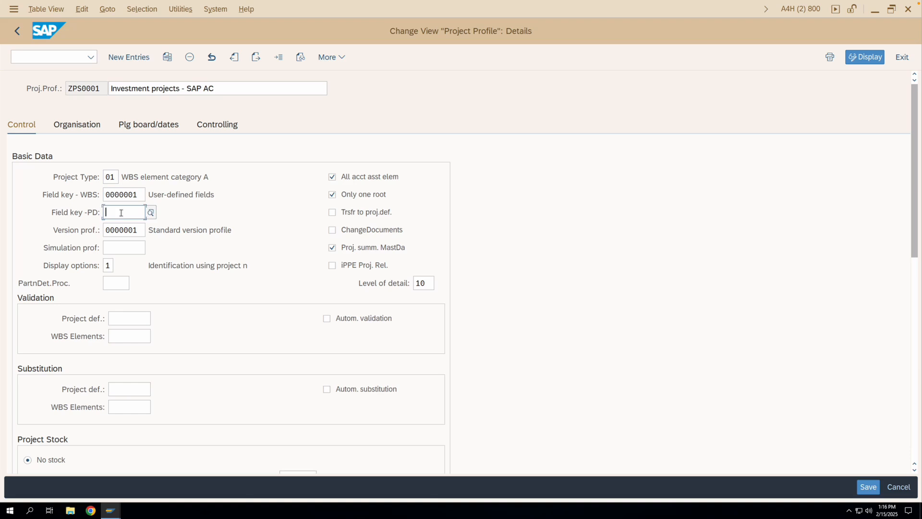
{"action": "left_click", "coordinate": [139, 230]}
{"action": "left_click", "coordinate": [128, 250]}
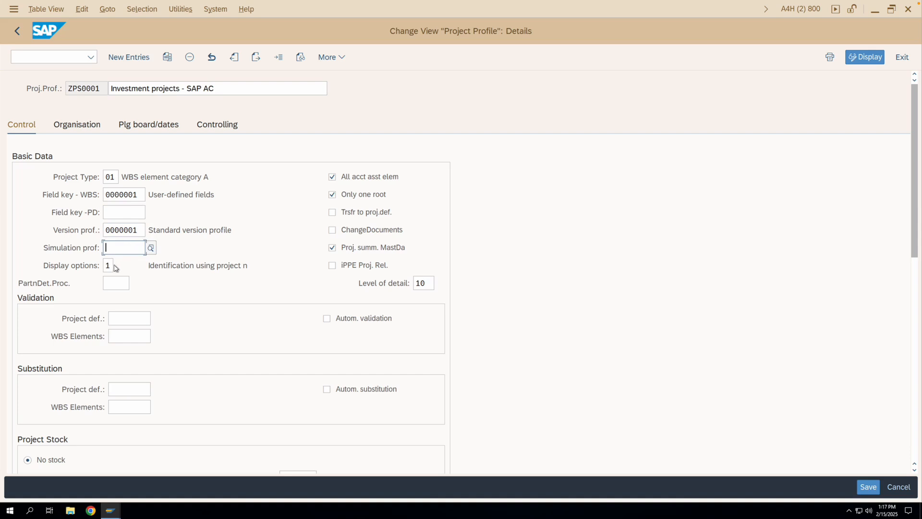
{"action": "left_click", "coordinate": [117, 266]}
{"action": "left_click", "coordinate": [118, 266]}
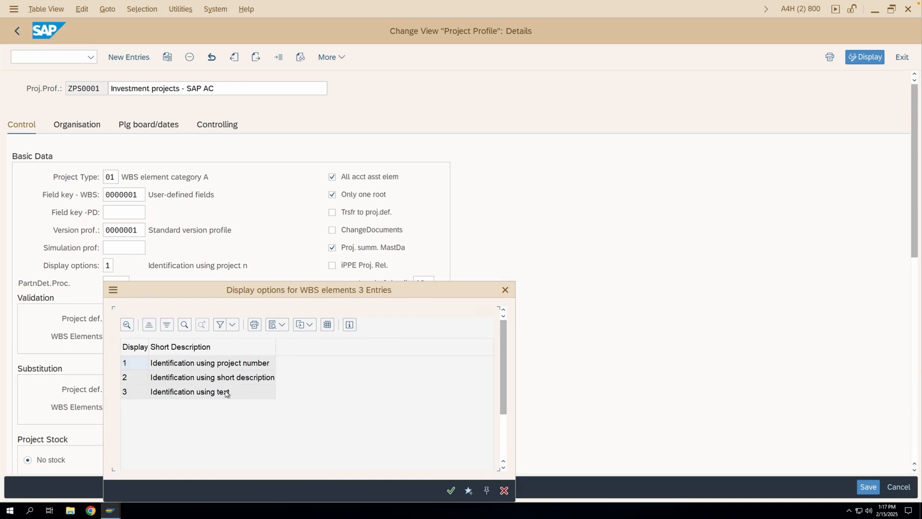
{"action": "left_click", "coordinate": [505, 290]}
{"action": "left_click", "coordinate": [114, 283]}
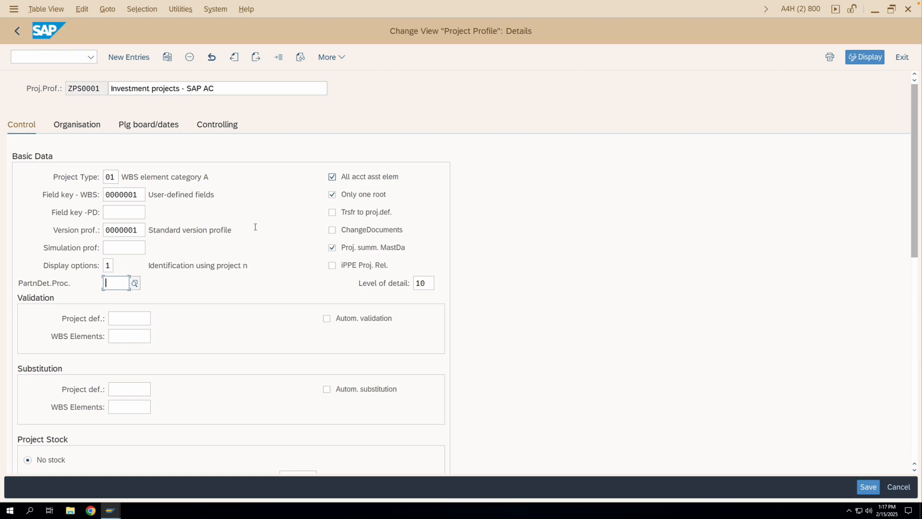
- In the Project Builder session, add a WBS element to the project with the description Level 1
{"action": "left_click", "coordinate": [111, 508]}
{"action": "left_click", "coordinate": [126, 476]}
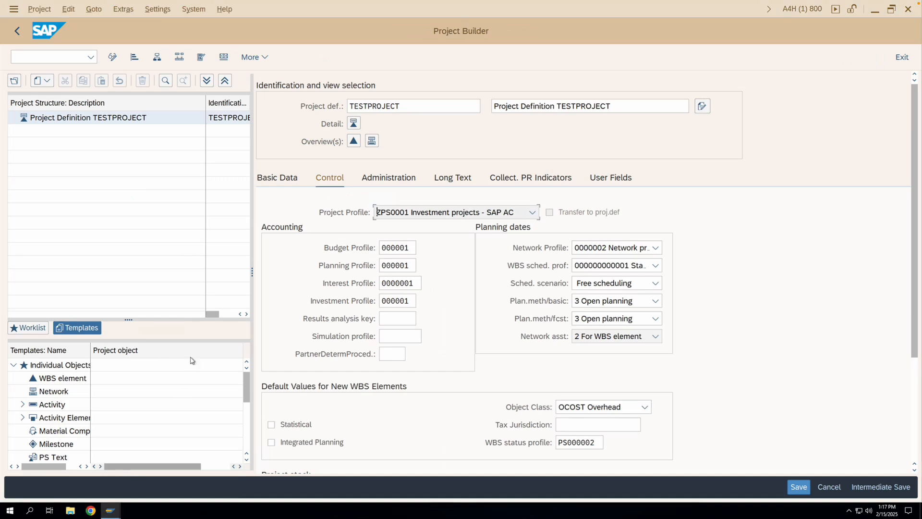
{"action": "double_click", "coordinate": [65, 379]}
{"action": "left_click", "coordinate": [508, 105]}
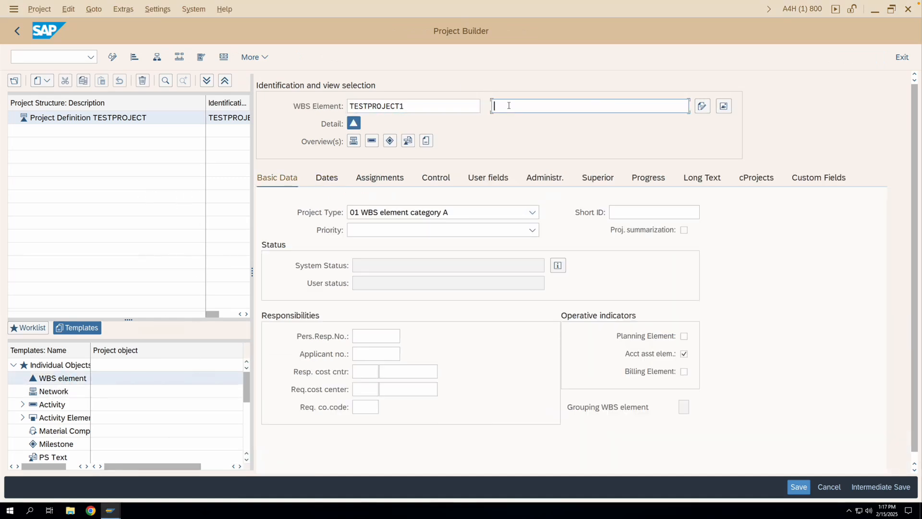
{"action": "type", "text": "L"}
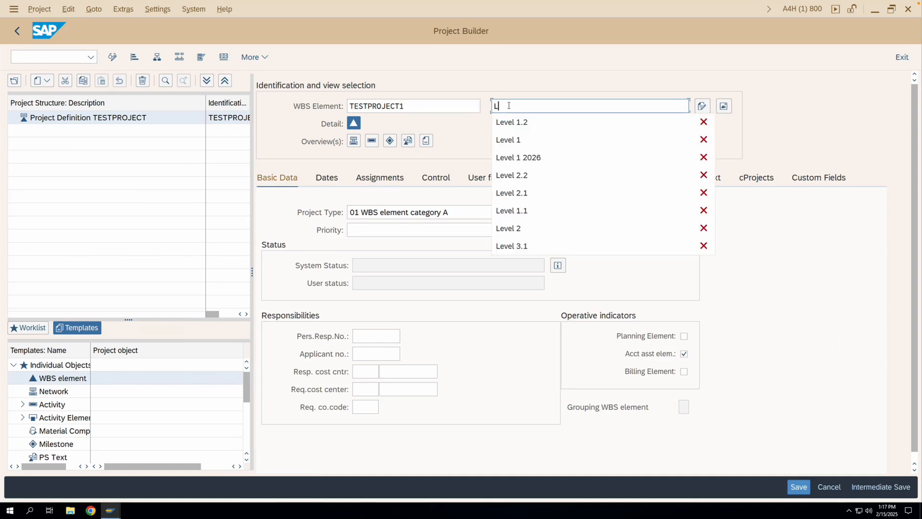
{"action": "type", "text": "evel 1"}
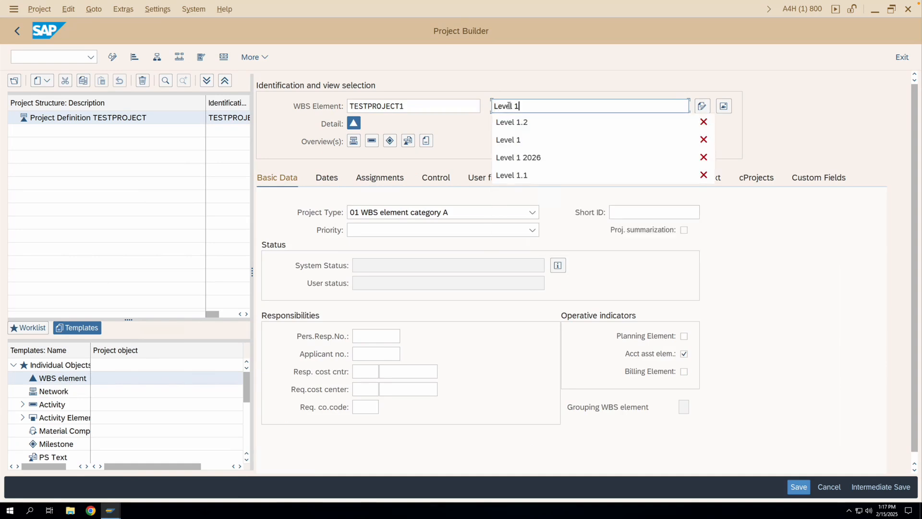
{"action": "key", "text": "Return"}
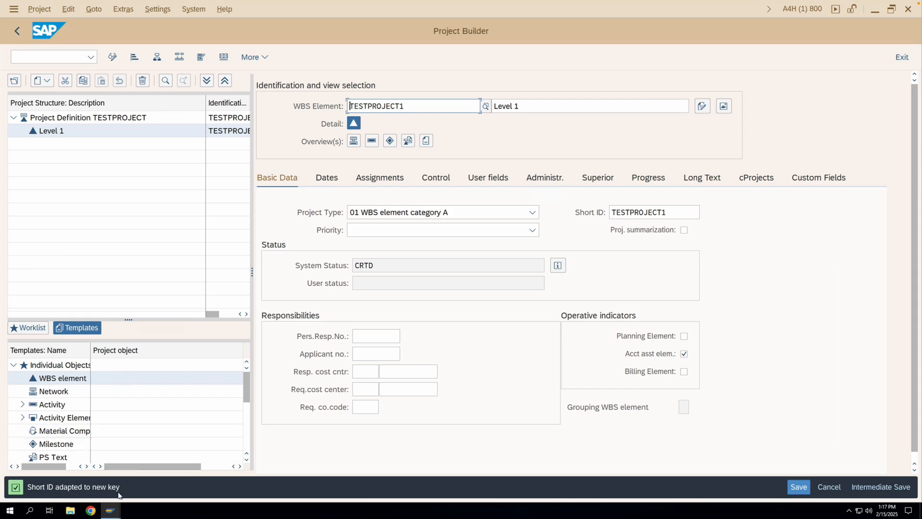
- Check the basic data settings in the details of profile ZPS0001 and return to the Project Builder session
{"action": "mouse_move", "coordinate": [110, 510]}
{"action": "left_click", "coordinate": [176, 475]}
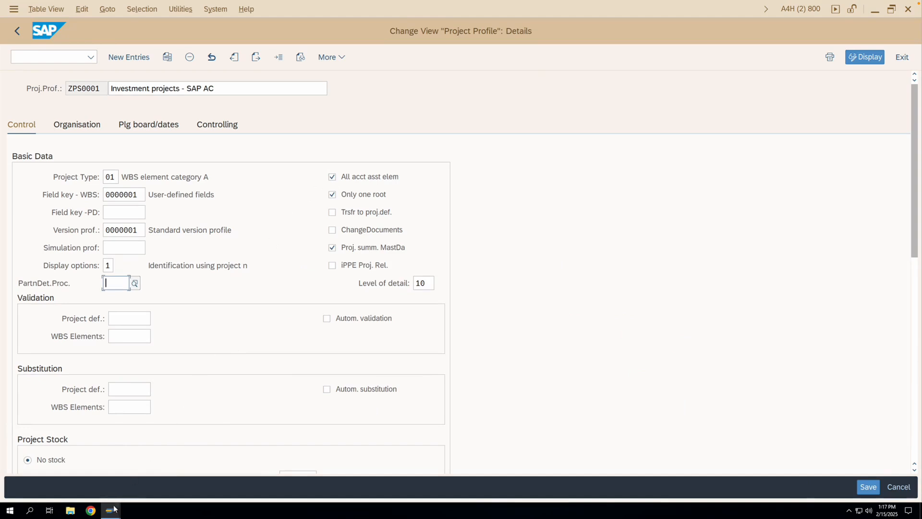
{"action": "mouse_move", "coordinate": [116, 505]}
{"action": "left_click", "coordinate": [124, 479]}
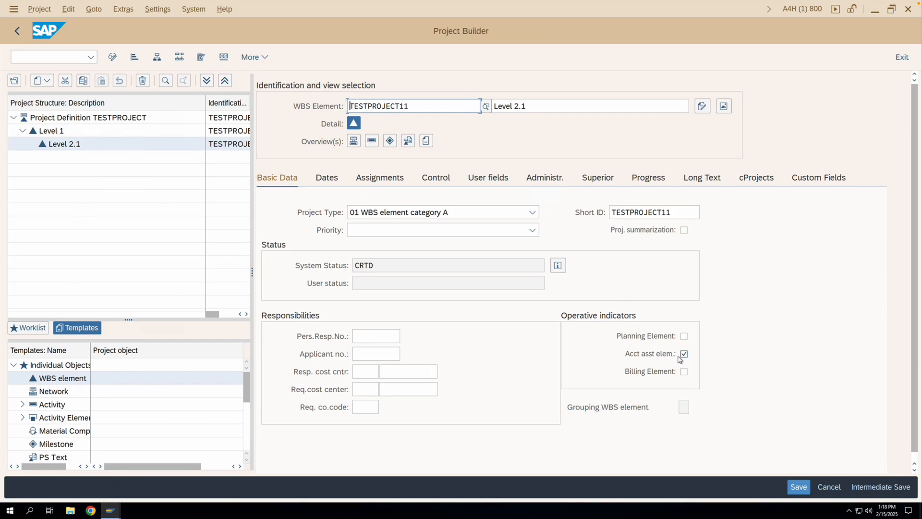
- Check the project definition's control data and the Level 1 element's basic data, and return to the details of profile ZPS0001
{"action": "left_click", "coordinate": [118, 119]}
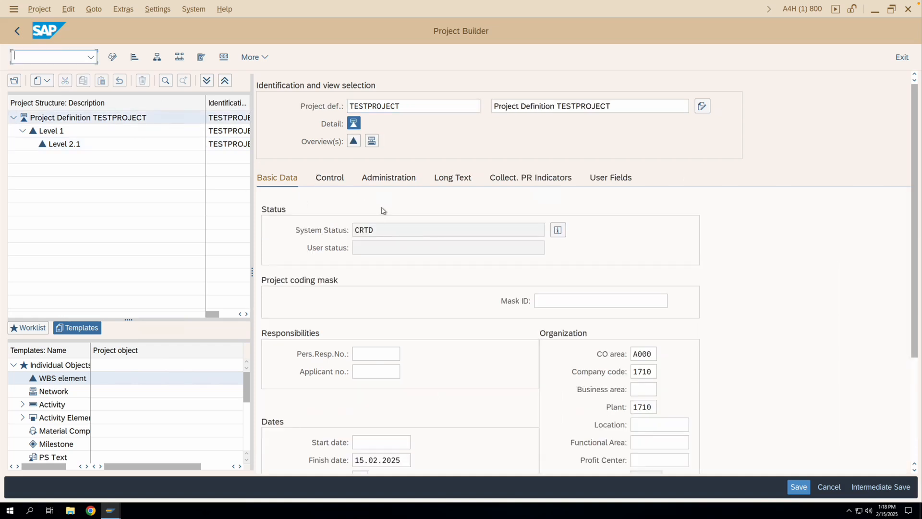
{"action": "left_click", "coordinate": [331, 178]}
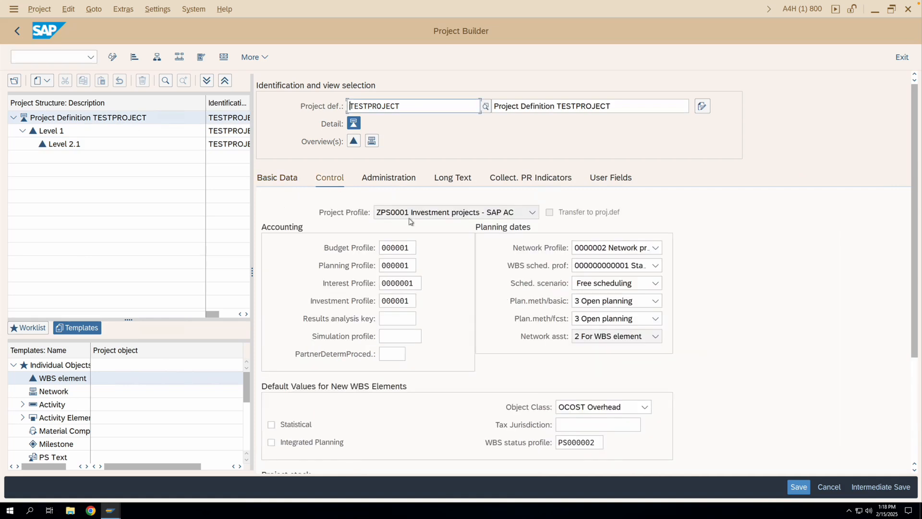
{"action": "left_click", "coordinate": [51, 131]}
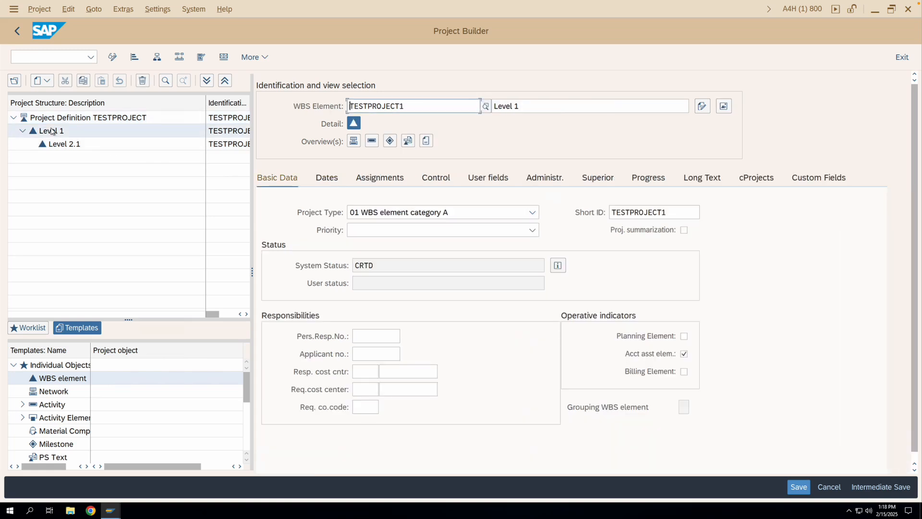
{"action": "key", "text": "alt+Tab"}
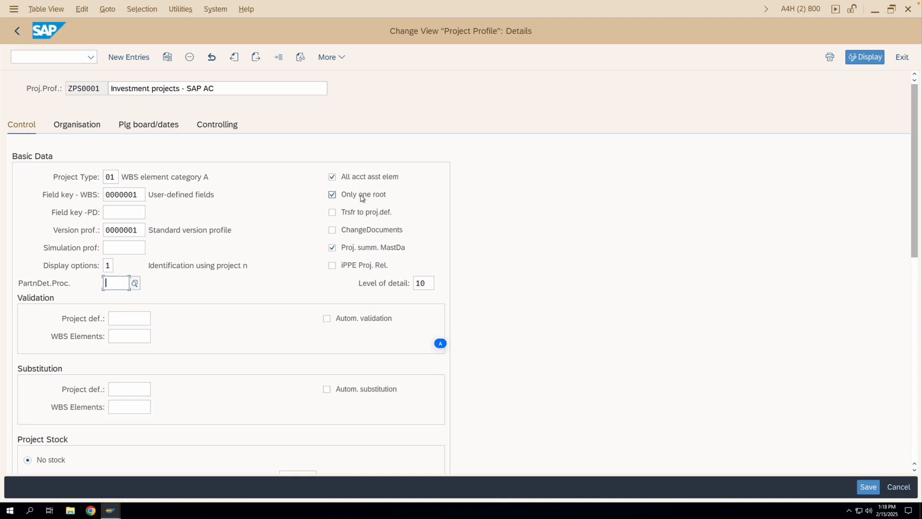
- In the Project Builder session, add a second level 1 element with the ID LEVEL 1 in the project's WBS element overview
{"action": "left_click", "coordinate": [112, 509]}
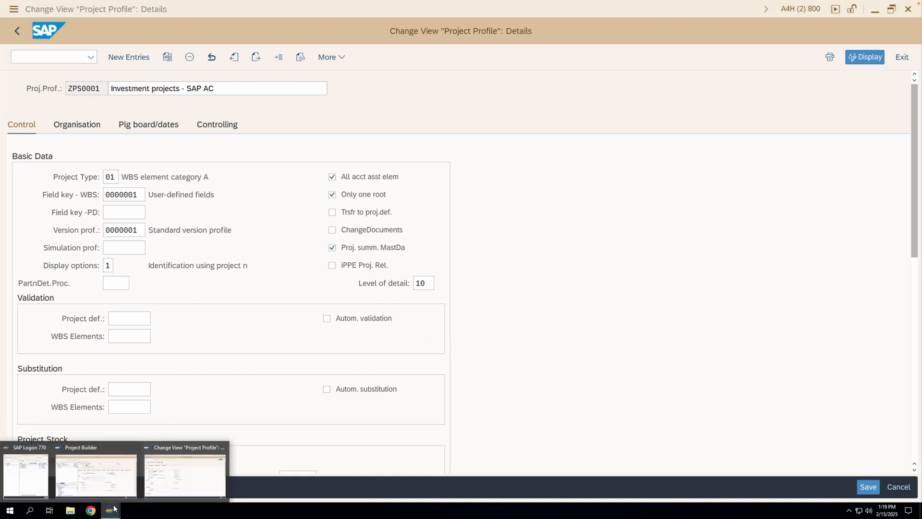
{"action": "left_click", "coordinate": [122, 483]}
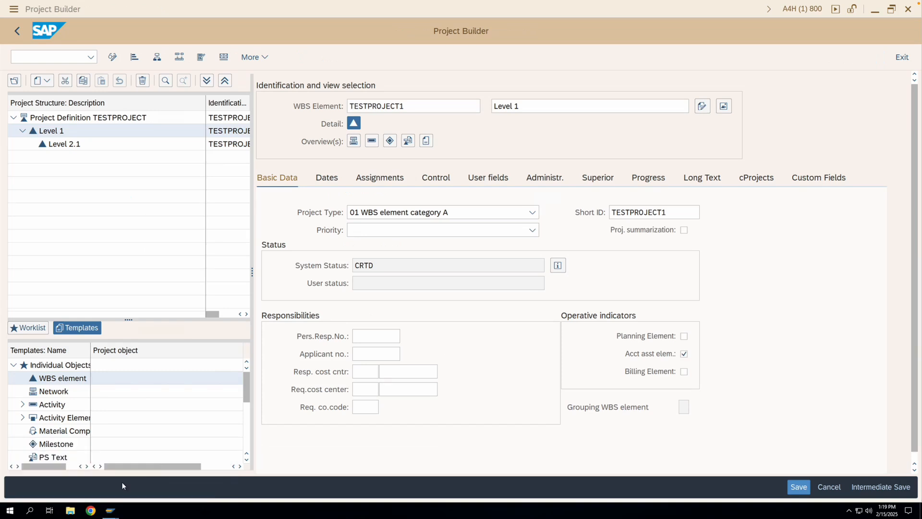
{"action": "left_click", "coordinate": [99, 117]}
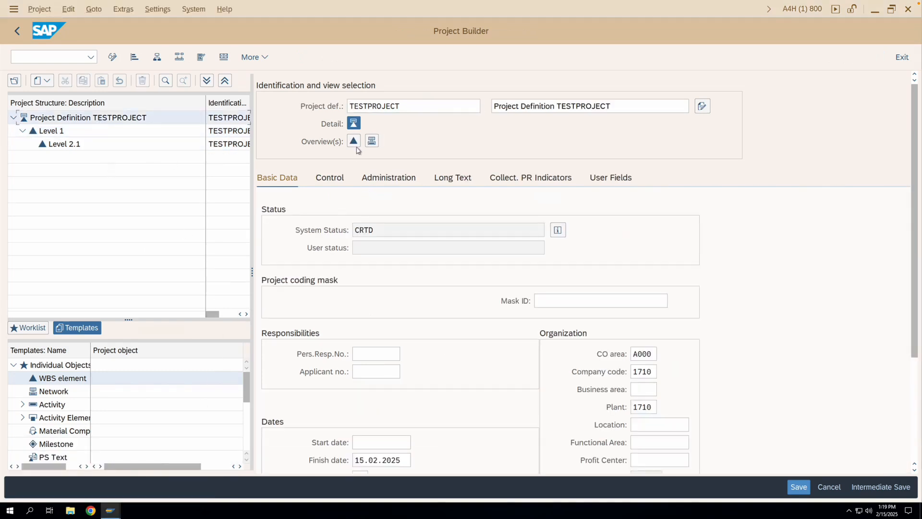
{"action": "left_click", "coordinate": [353, 141]}
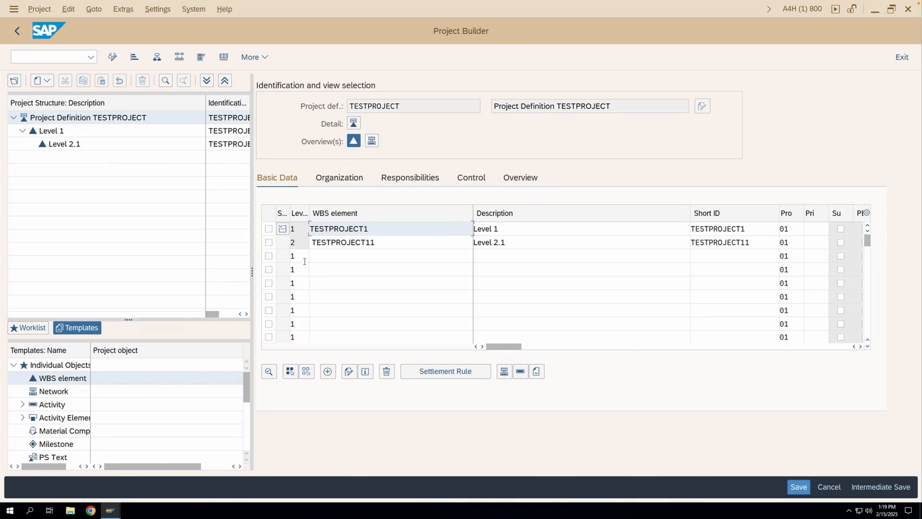
{"action": "left_click", "coordinate": [335, 257]}
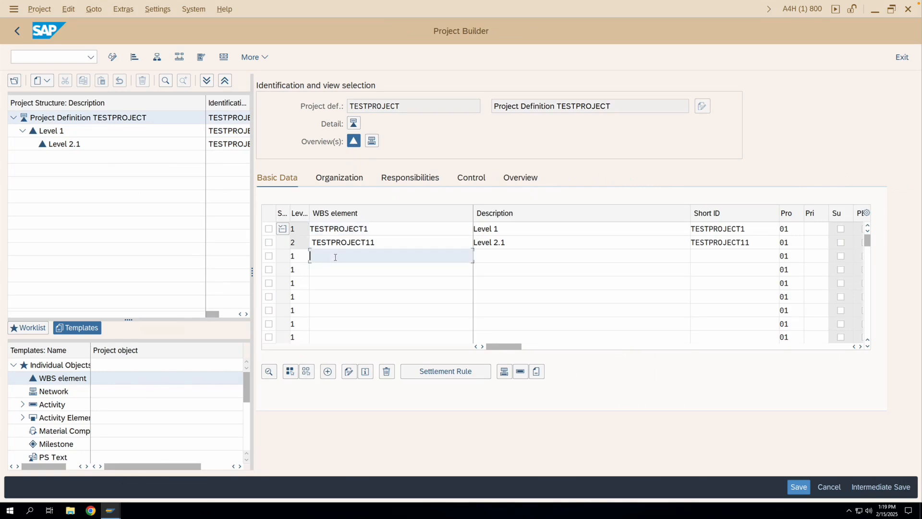
{"action": "type", "text": "Level 1"}
{"action": "key", "text": "Return"}
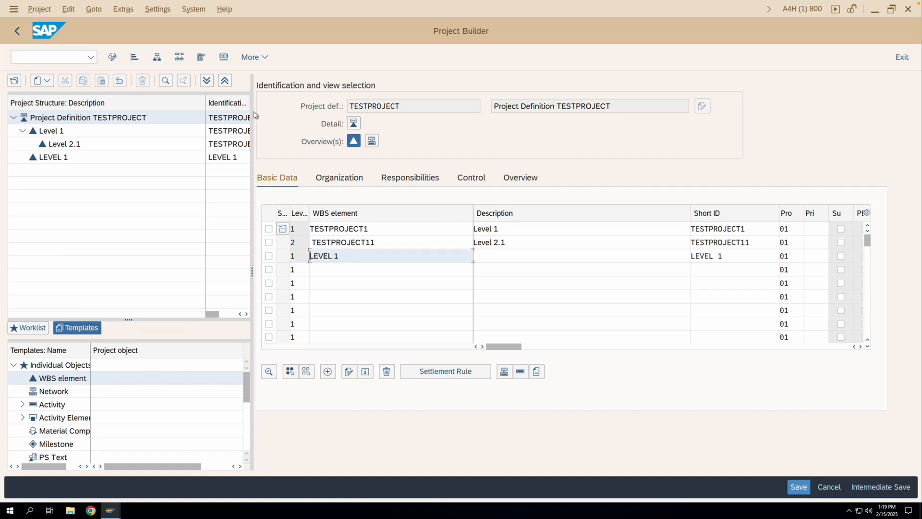
- Try an intermediate save of the project with two level 1 WBS elements and check their level entries
{"action": "left_click", "coordinate": [881, 487]}
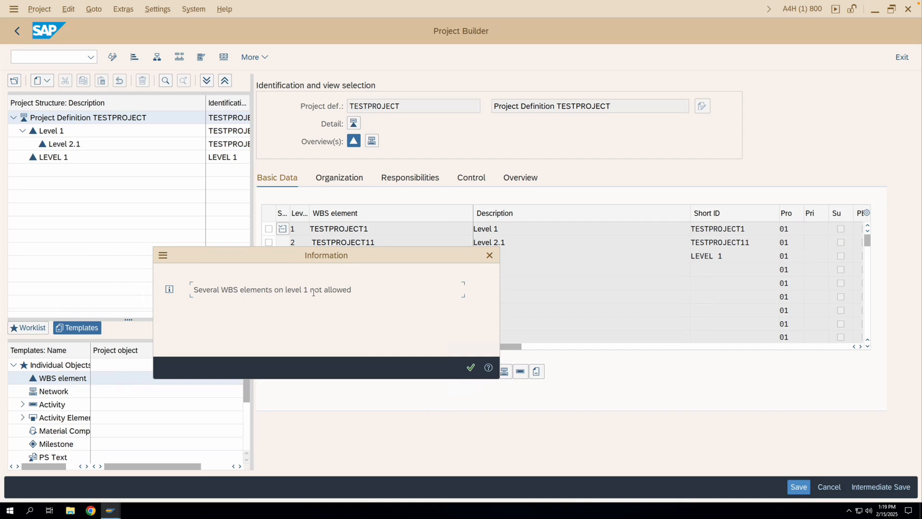
{"action": "left_click", "coordinate": [489, 255]}
{"action": "left_click_drag", "start_coordinate": [296, 230], "coordinate": [289, 256]}
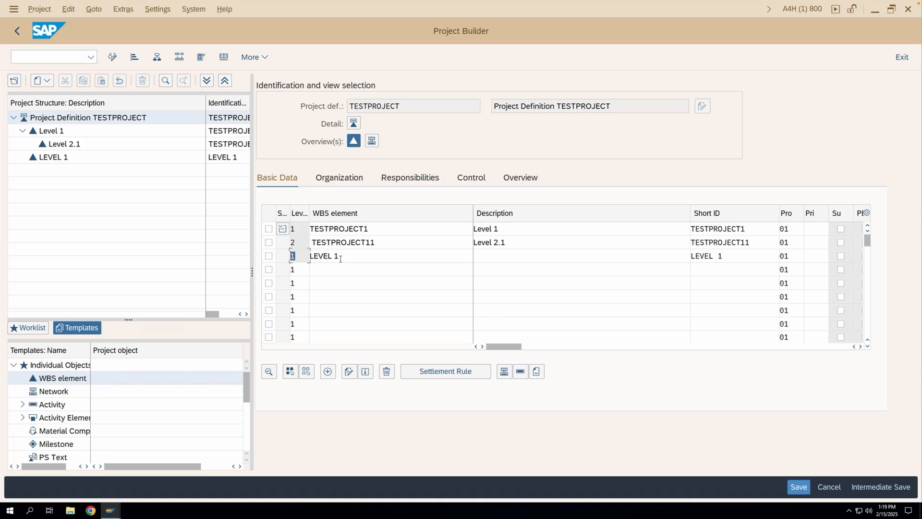
{"action": "left_click", "coordinate": [300, 234]}
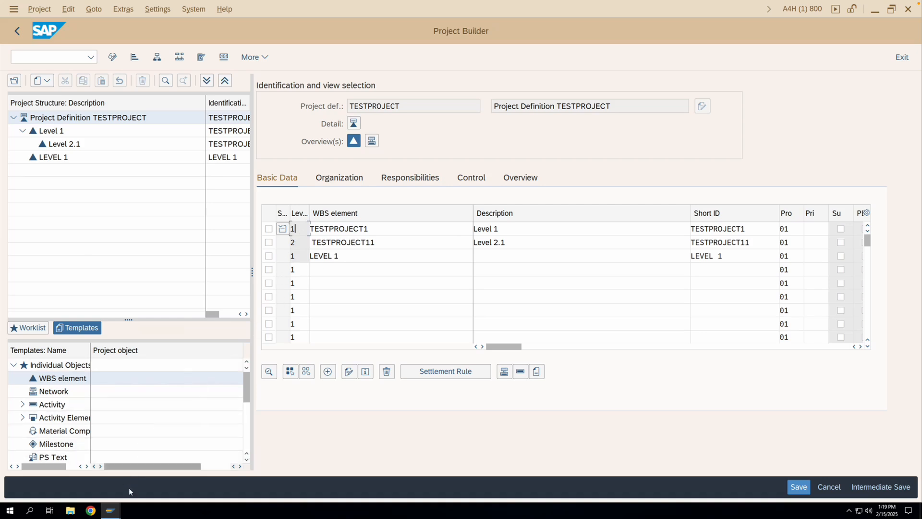
- View the Trsfr to proj.def. setting of profile ZPS0001 and start transaction CJ11 in a new session
{"action": "mouse_move", "coordinate": [116, 510]}
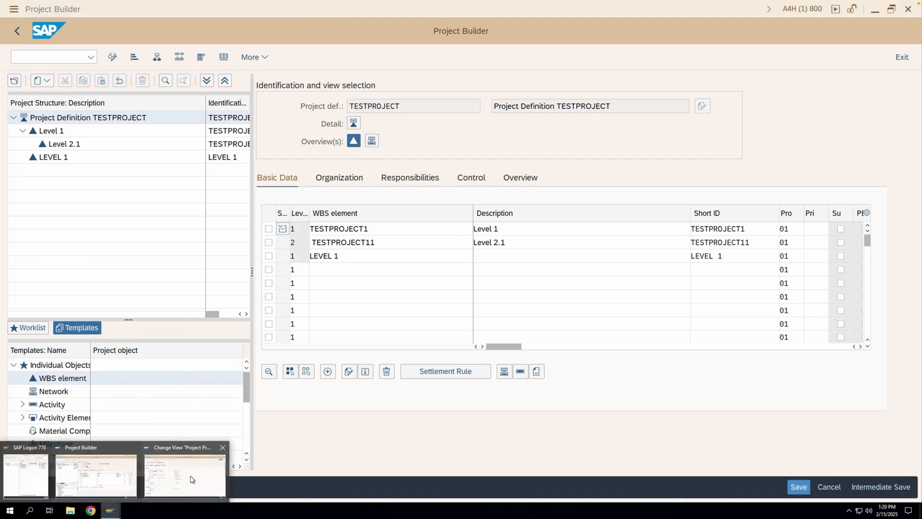
{"action": "left_click", "coordinate": [188, 481]}
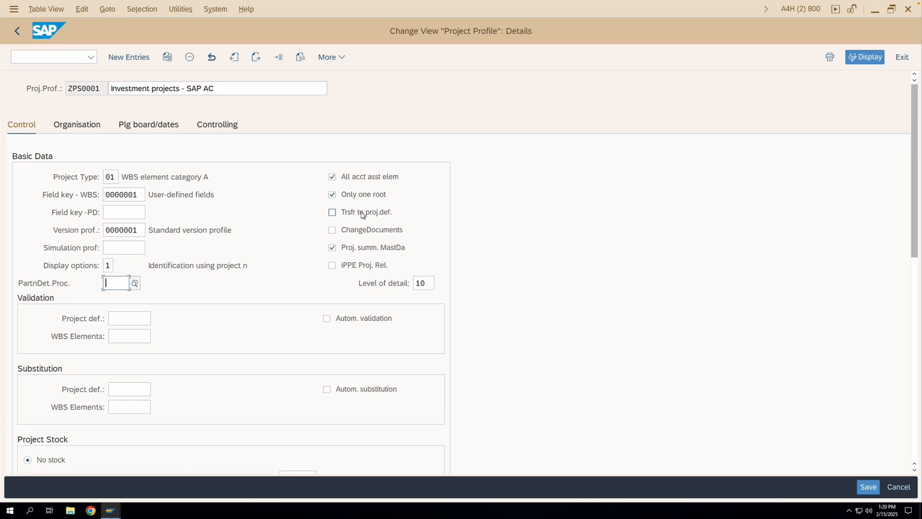
{"action": "left_click", "coordinate": [14, 9]}
{"action": "left_click", "coordinate": [42, 128]}
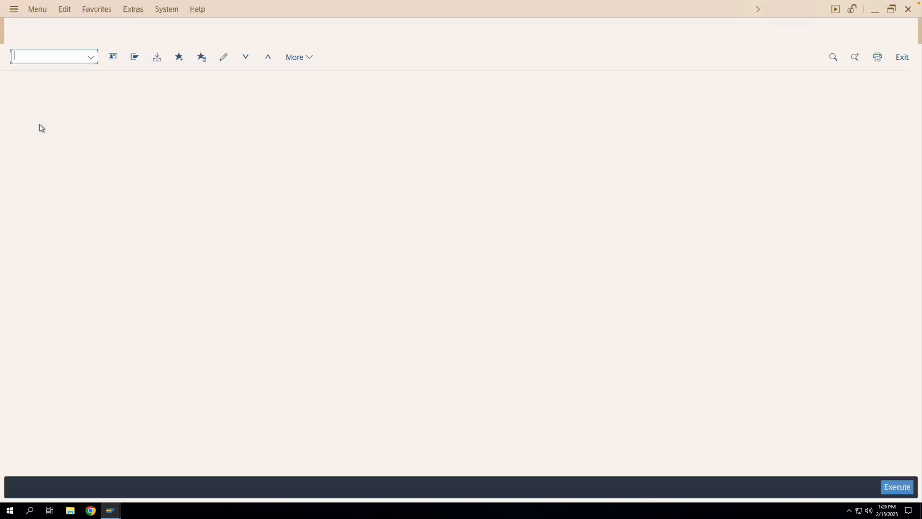
{"action": "type", "text": "cj11"}
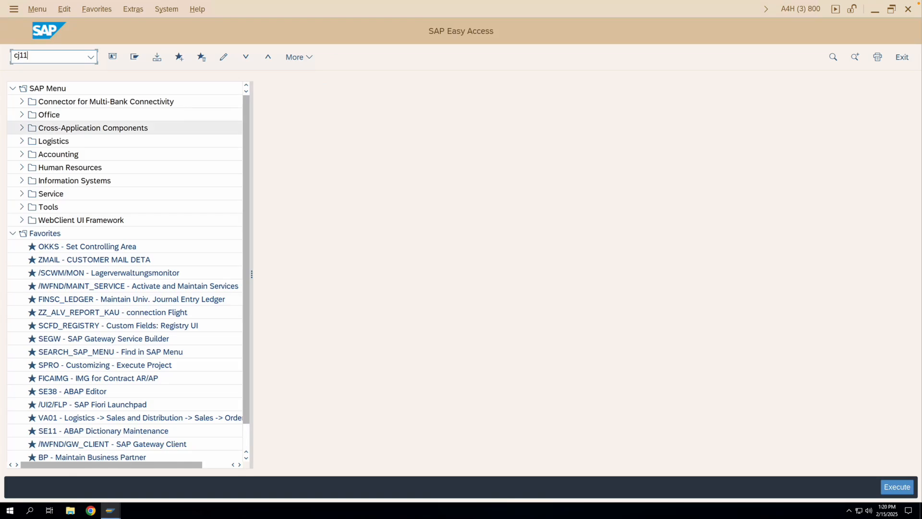
{"action": "key", "text": "Return"}
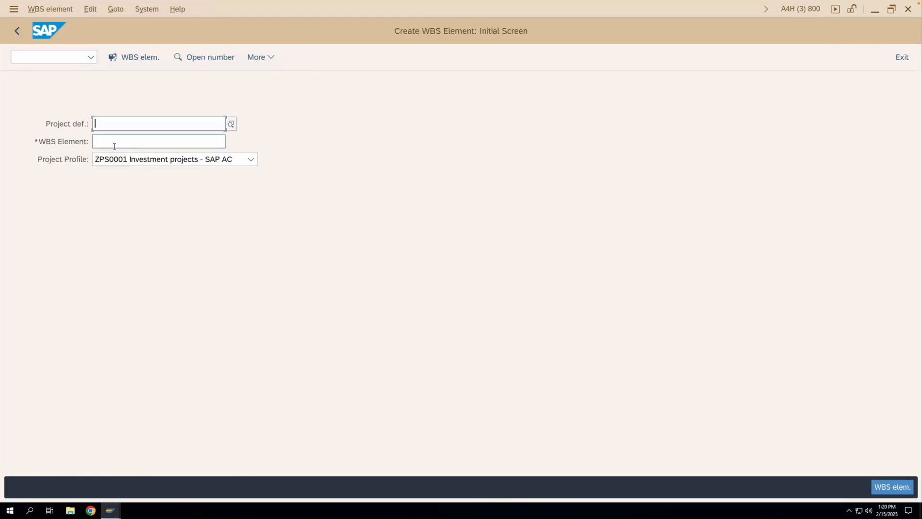
- Try to create WBS element TESTWBS1 with project profile ZPS0001, leaving the project definition empty
{"action": "left_click", "coordinate": [122, 141]}
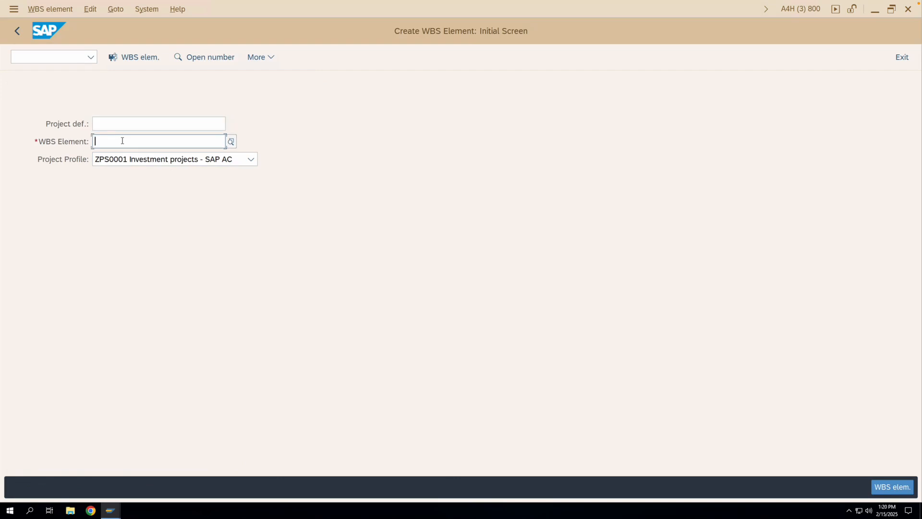
{"action": "type", "text": "Testwbs1"}
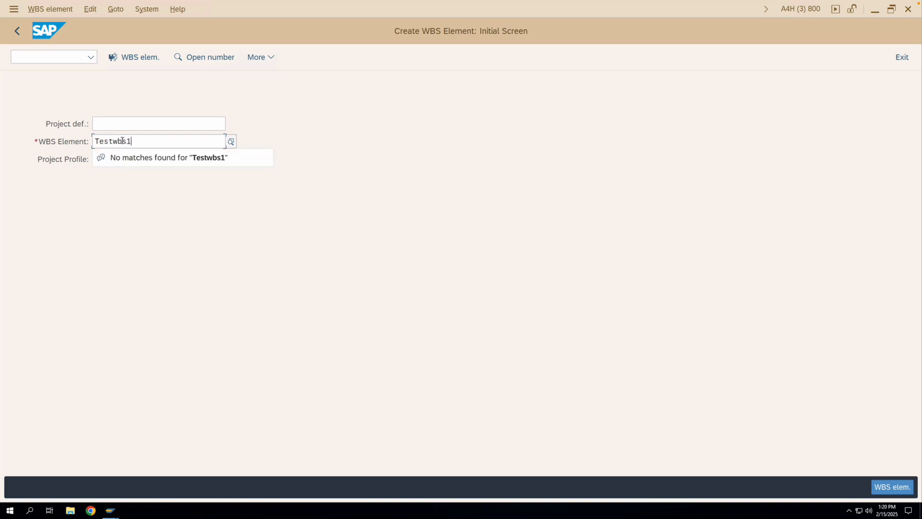
{"action": "key", "text": "Return"}
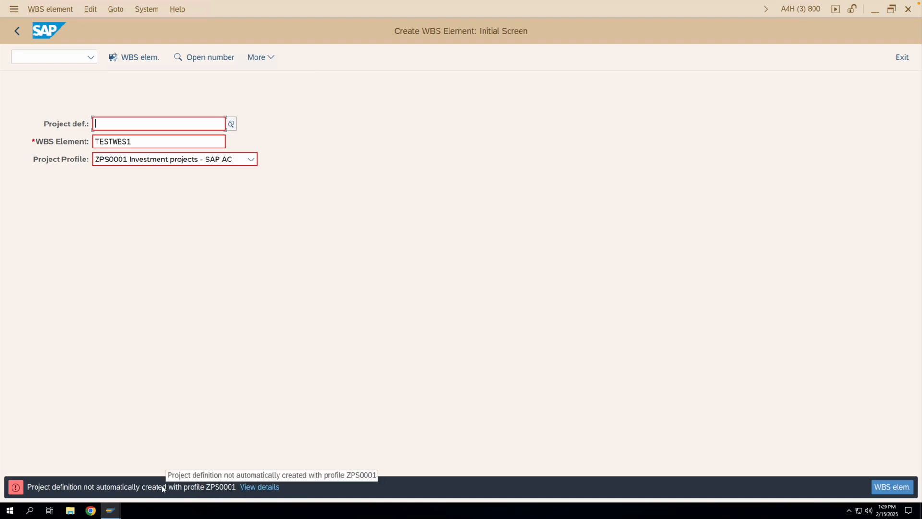
- Enable Trsfr to proj.def. in the details of profile ZPS0001 and save the change with the proposed customizing request
{"action": "left_click", "coordinate": [115, 510]}
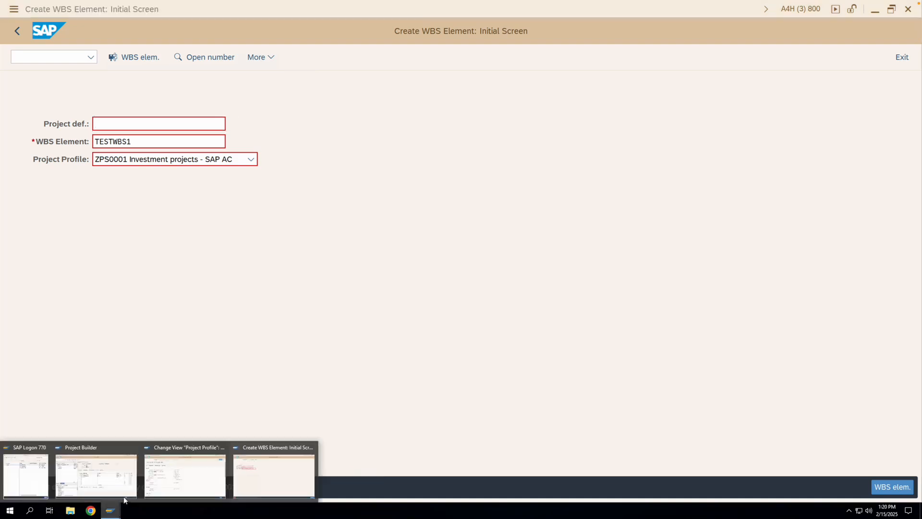
{"action": "left_click", "coordinate": [181, 473]}
{"action": "left_click", "coordinate": [364, 213]}
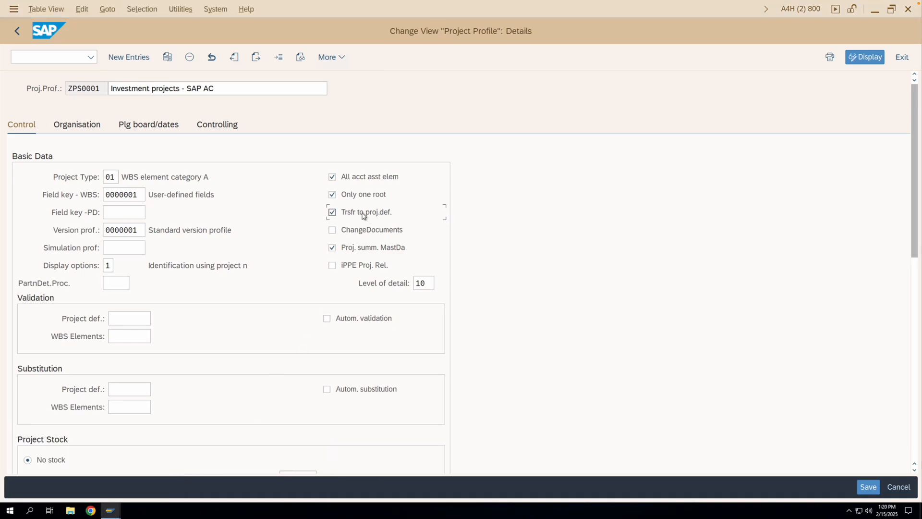
{"action": "left_click", "coordinate": [867, 485]}
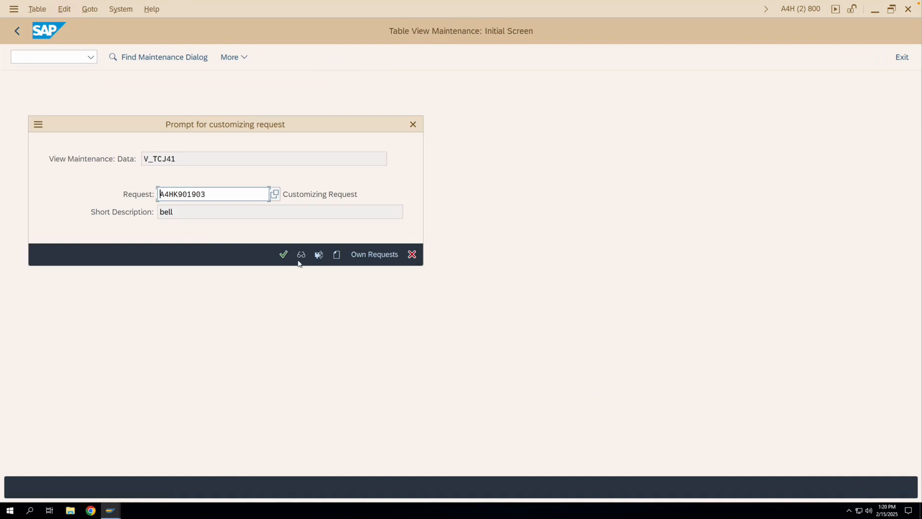
{"action": "left_click", "coordinate": [283, 254]}
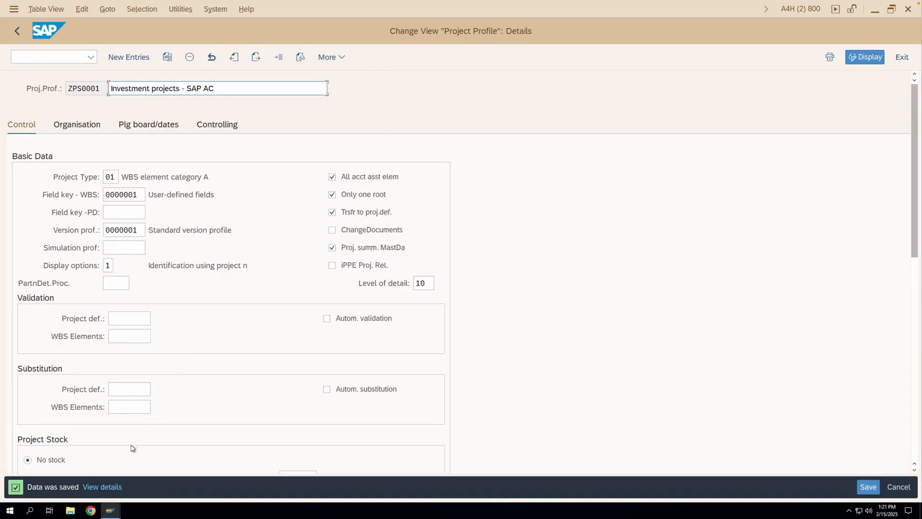
- Restart transaction CJ11 in the WBS element session and open the basic data of new element TESTWBS1 without a project definition
{"action": "left_click", "coordinate": [111, 510]}
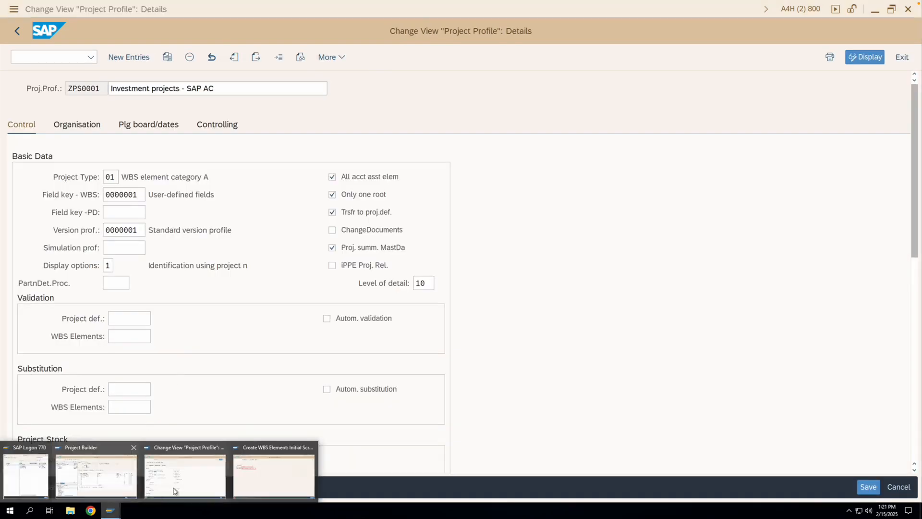
{"action": "left_click", "coordinate": [255, 468]}
{"action": "left_click", "coordinate": [18, 32]}
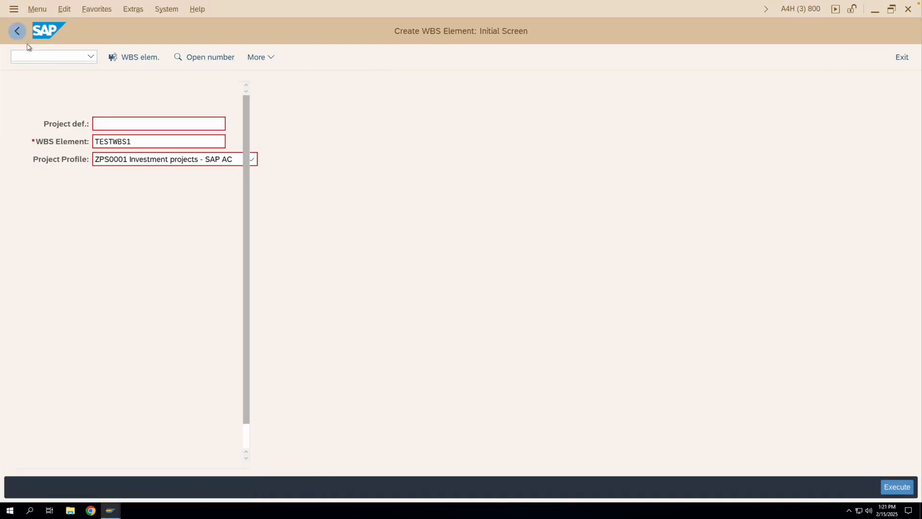
{"action": "type", "text": "cj11"}
{"action": "key", "text": "Return"}
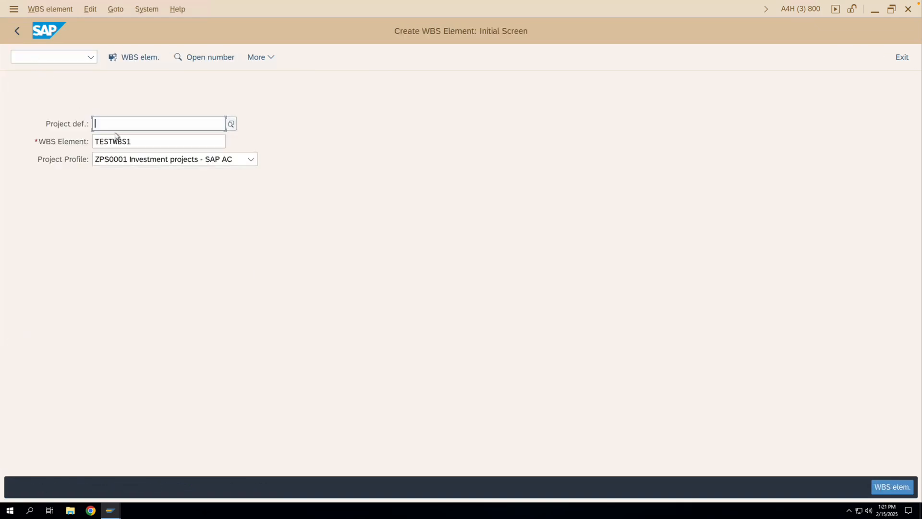
{"action": "key", "text": "Return"}
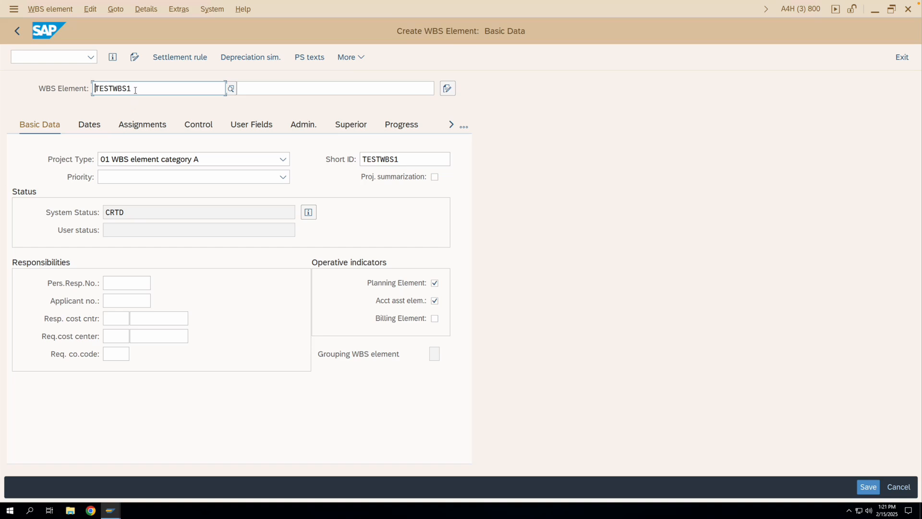
- Give WBS element TESTWBS1 the description Level 1, save it, and check the project definition on the initial screen
{"action": "left_click", "coordinate": [246, 90]}
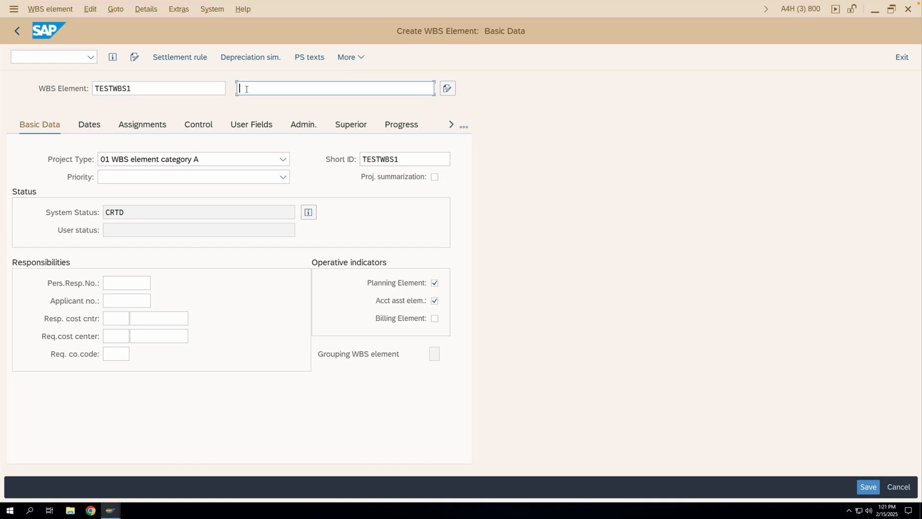
{"action": "type", "text": "Level 1"}
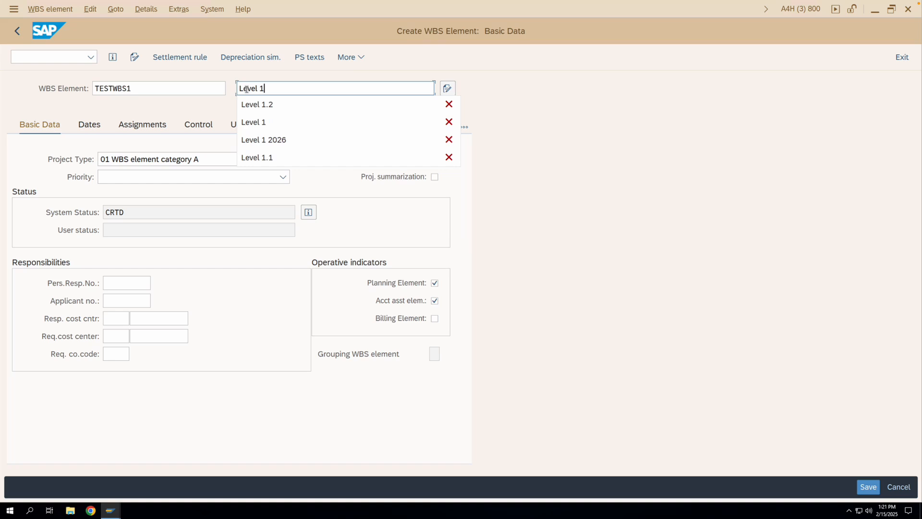
{"action": "key", "text": "Return"}
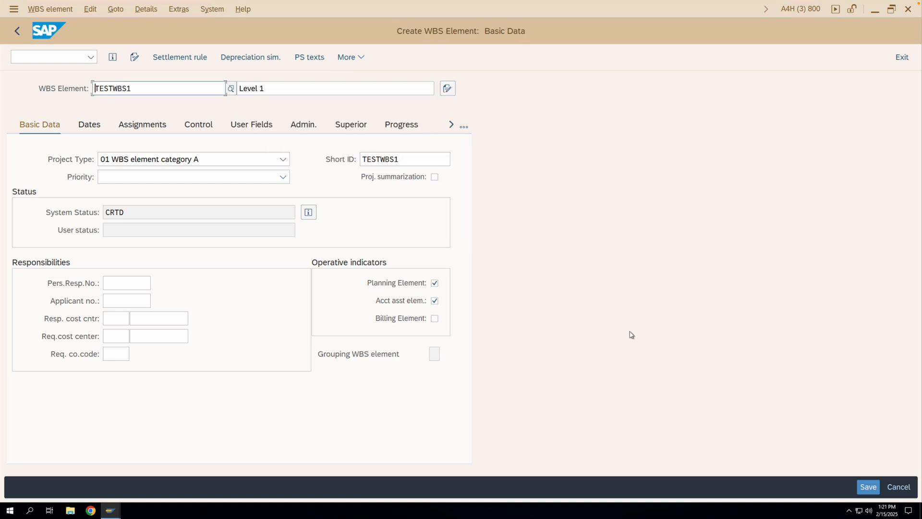
{"action": "left_click", "coordinate": [867, 486]}
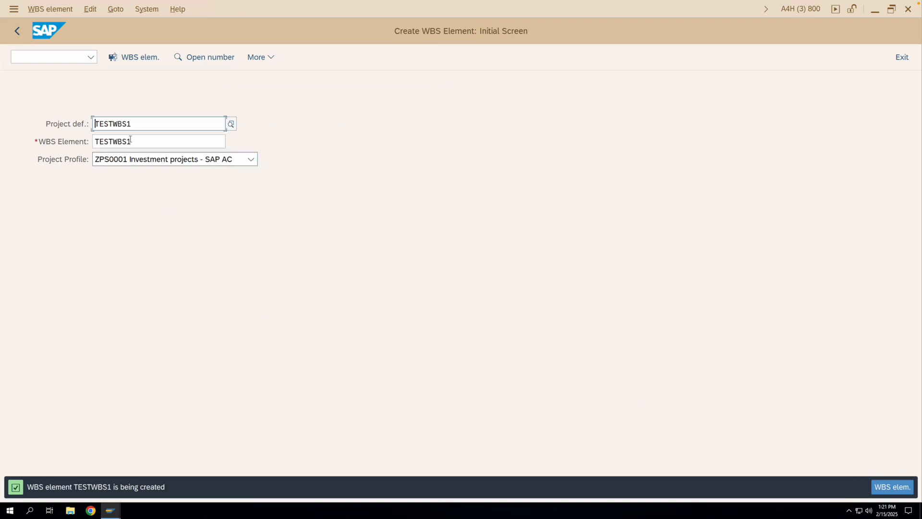
{"action": "left_click_drag", "start_coordinate": [132, 124], "coordinate": [95, 124]}
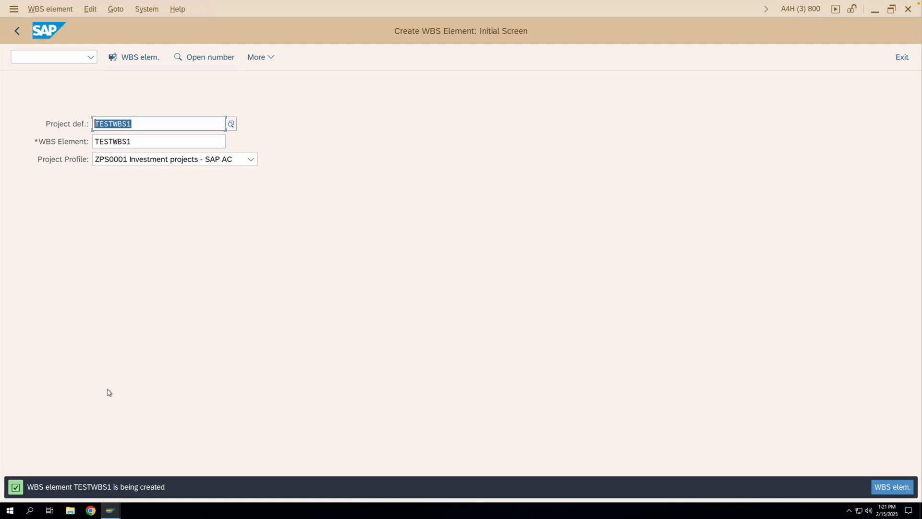
{"action": "mouse_move", "coordinate": [111, 509]}
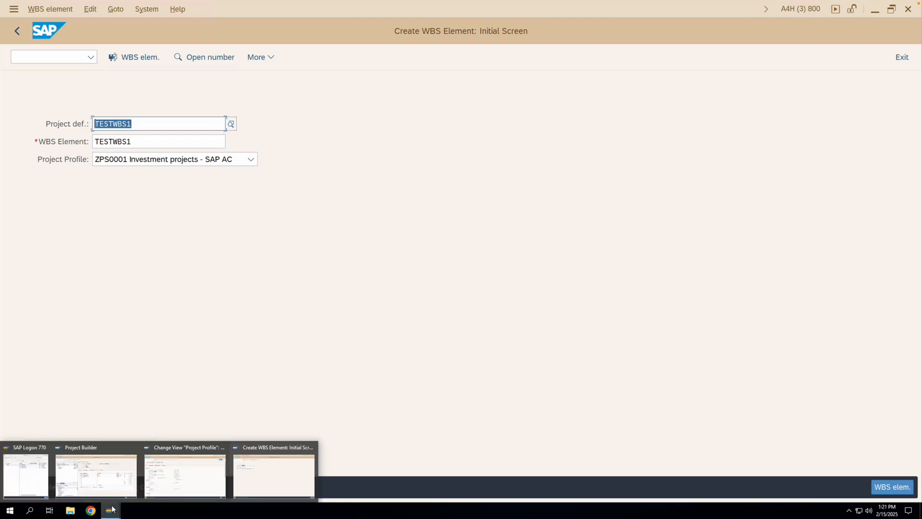
- Examine the level of detail, validation and substitution settings in the control details of project profile ZPS0001
{"action": "left_click", "coordinate": [191, 482]}
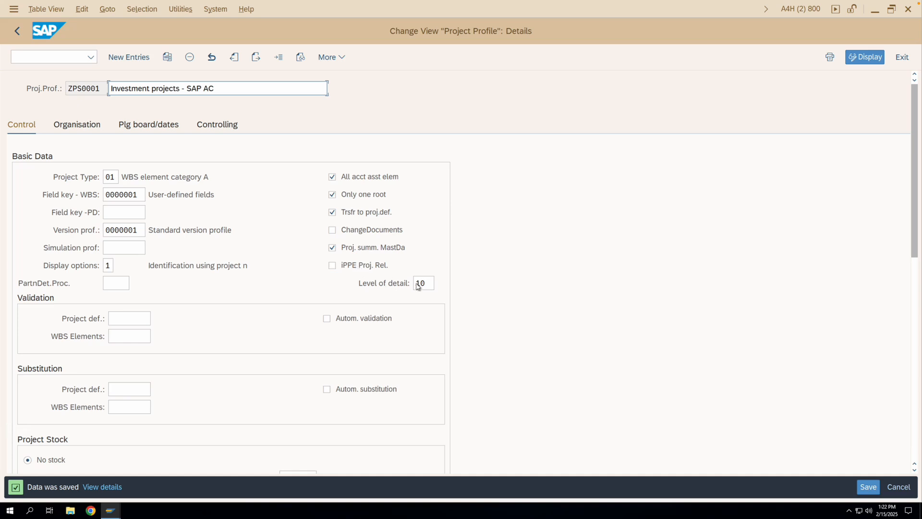
{"action": "left_click_drag", "start_coordinate": [428, 284], "coordinate": [414, 283]}
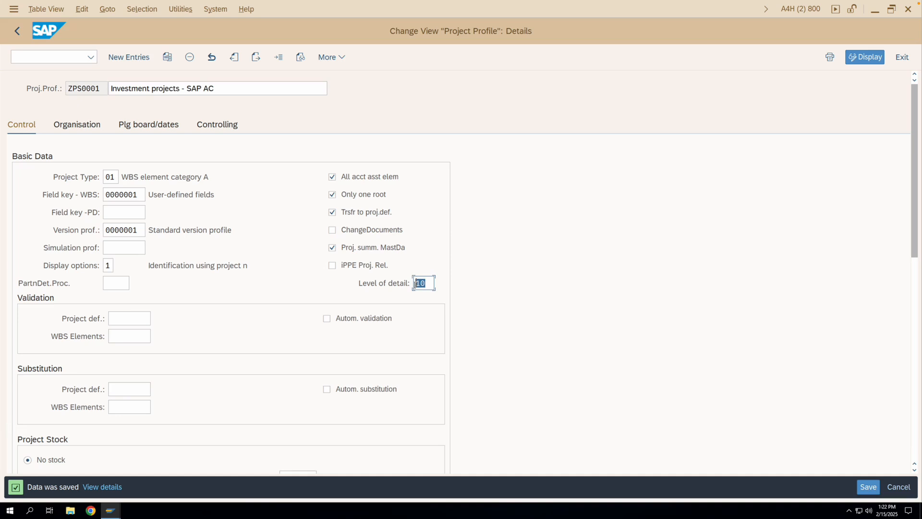
{"action": "left_click", "coordinate": [426, 283]}
{"action": "scroll", "coordinate": [136, 354], "scroll_direction": "down", "scroll_amount": 1}
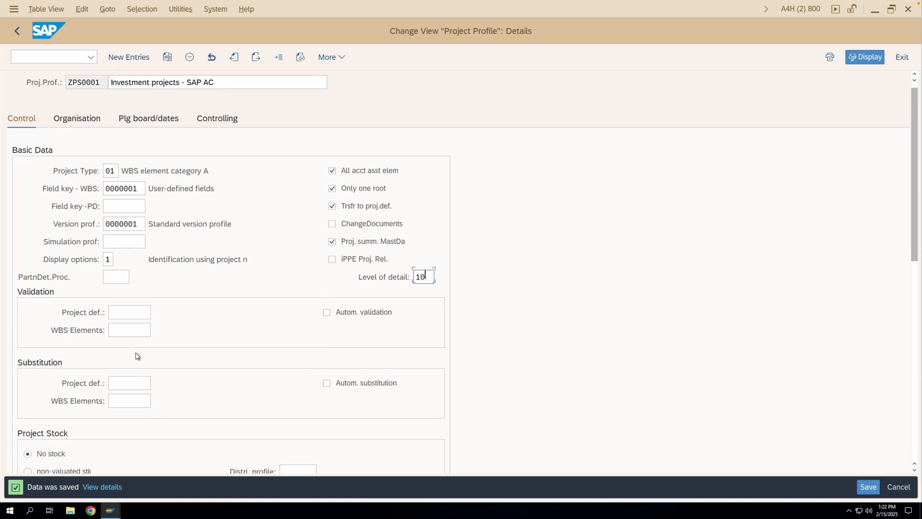
{"action": "left_click", "coordinate": [118, 310]}
{"action": "left_click", "coordinate": [124, 328]}
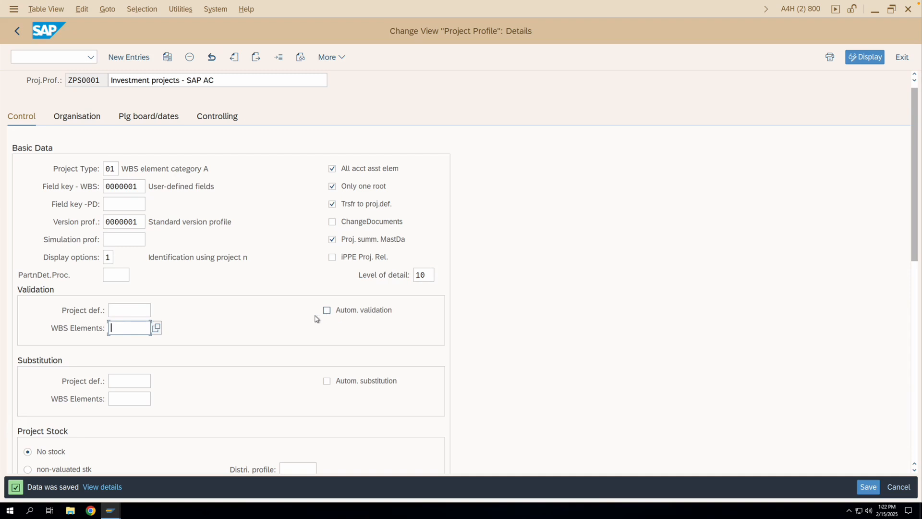
{"action": "left_click", "coordinate": [136, 312]}
{"action": "left_click", "coordinate": [137, 325]}
{"action": "left_click", "coordinate": [136, 312]}
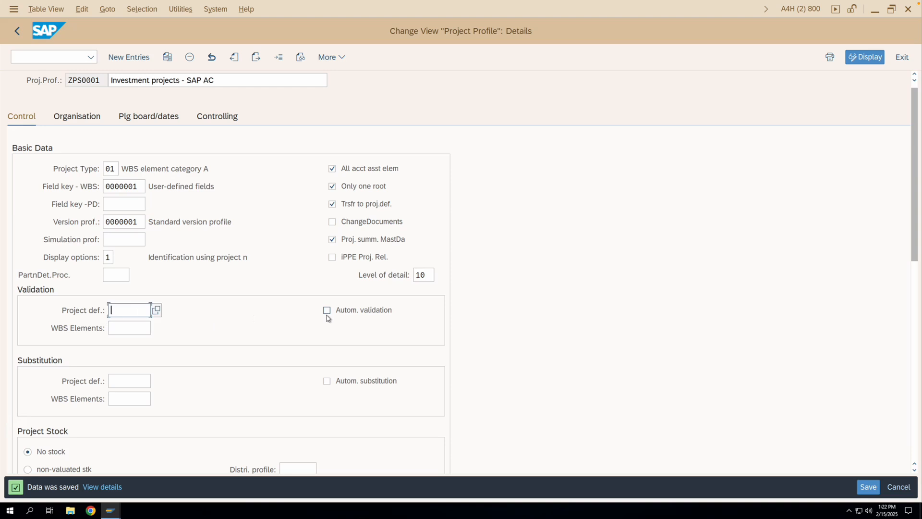
{"action": "scroll", "coordinate": [276, 326], "scroll_direction": "down", "scroll_amount": 1}
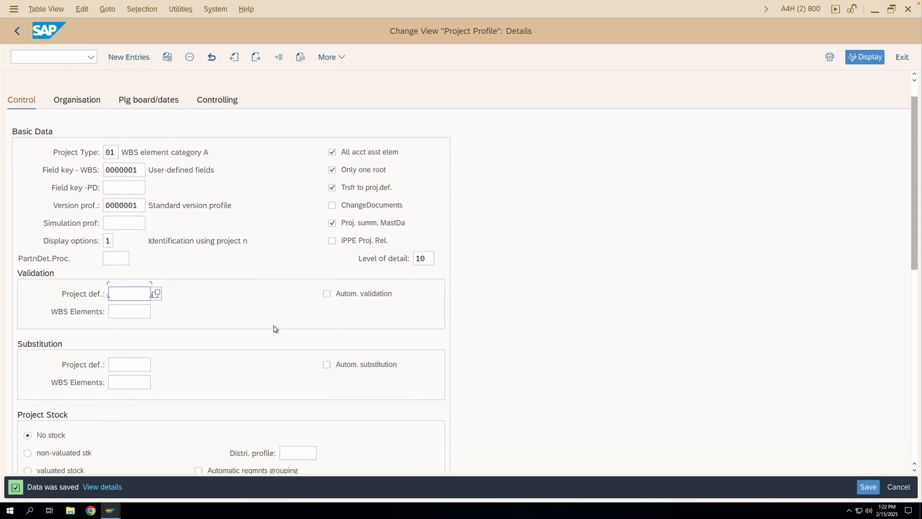
{"action": "scroll", "coordinate": [264, 328], "scroll_direction": "down", "scroll_amount": 1}
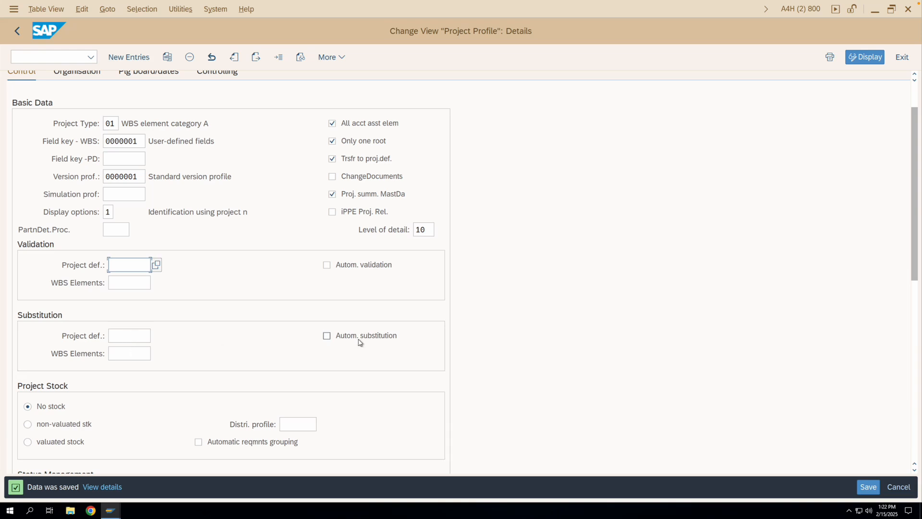
{"action": "scroll", "coordinate": [360, 341], "scroll_direction": "down", "scroll_amount": 2}
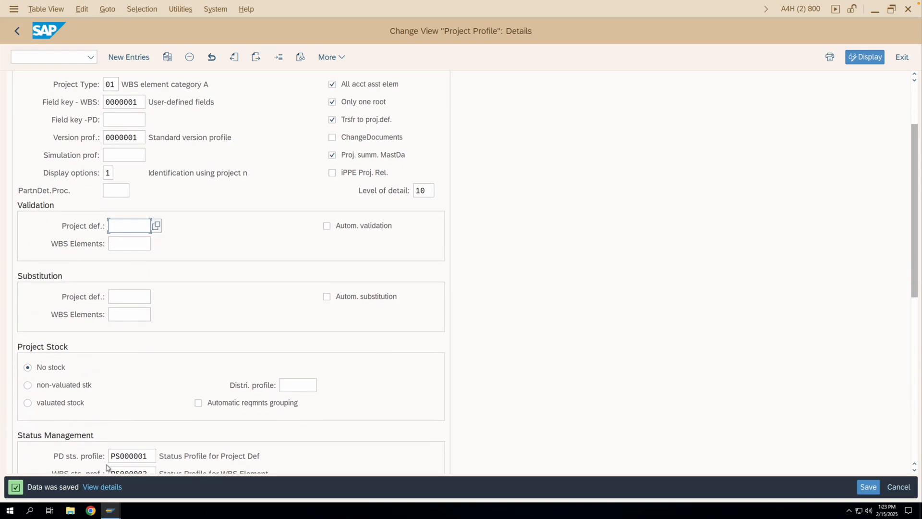
- Switch to the Project Builder session and check the project stock settings in the control data of project definition TESTPROJECT
{"action": "mouse_move", "coordinate": [111, 510]}
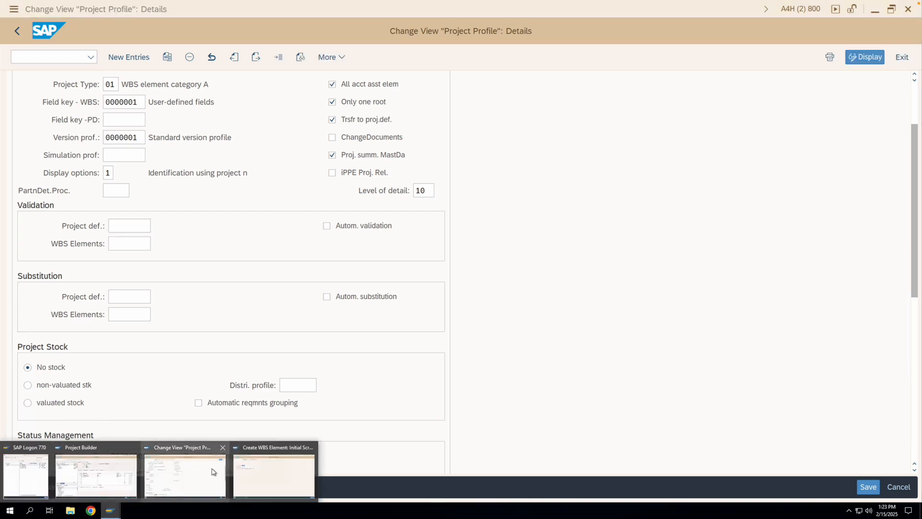
{"action": "left_click", "coordinate": [110, 470]}
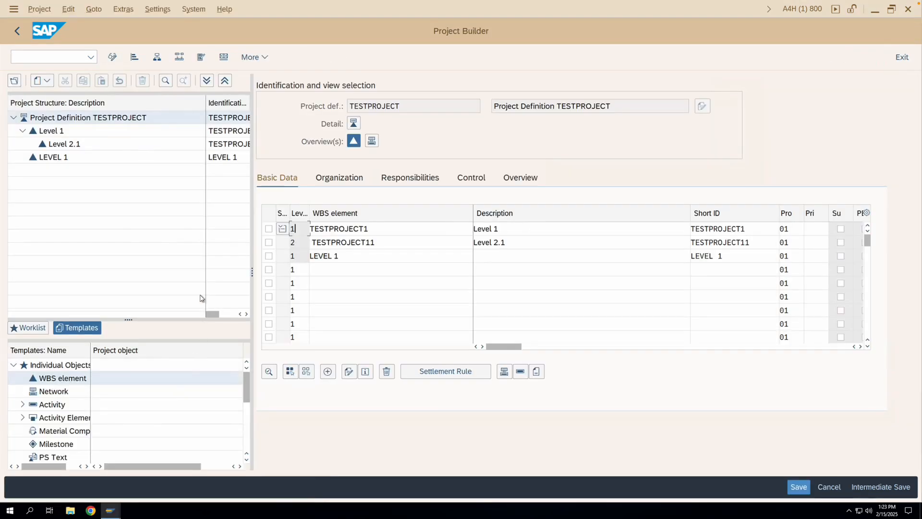
{"action": "left_click", "coordinate": [78, 118]}
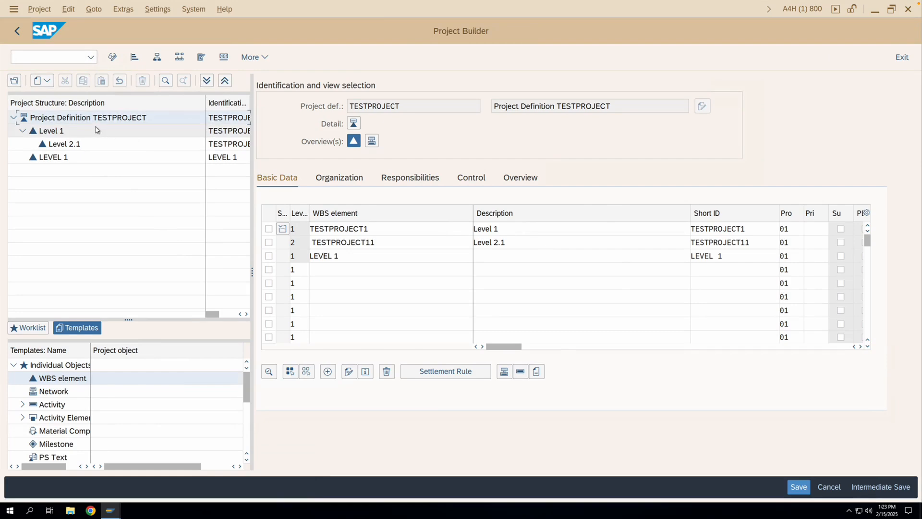
{"action": "scroll", "coordinate": [345, 291], "scroll_direction": "down", "scroll_amount": 3}
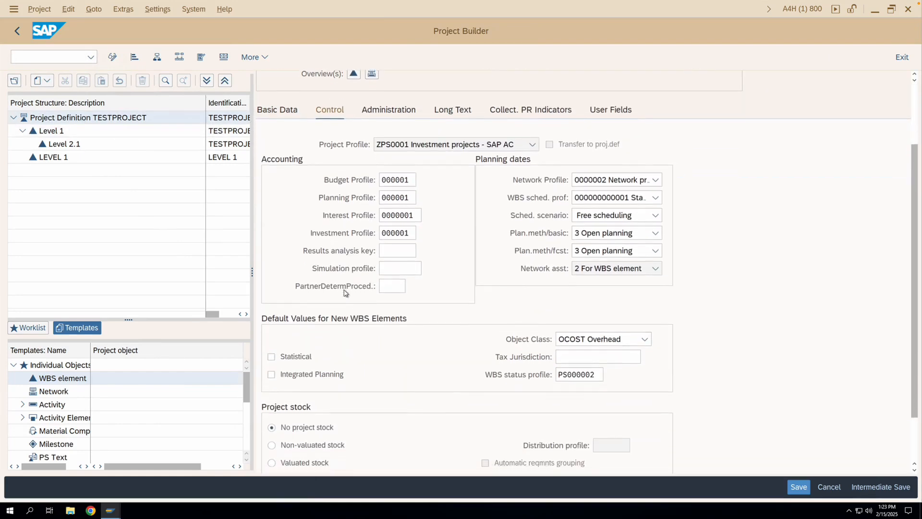
{"action": "scroll", "coordinate": [345, 292], "scroll_direction": "down", "scroll_amount": 3}
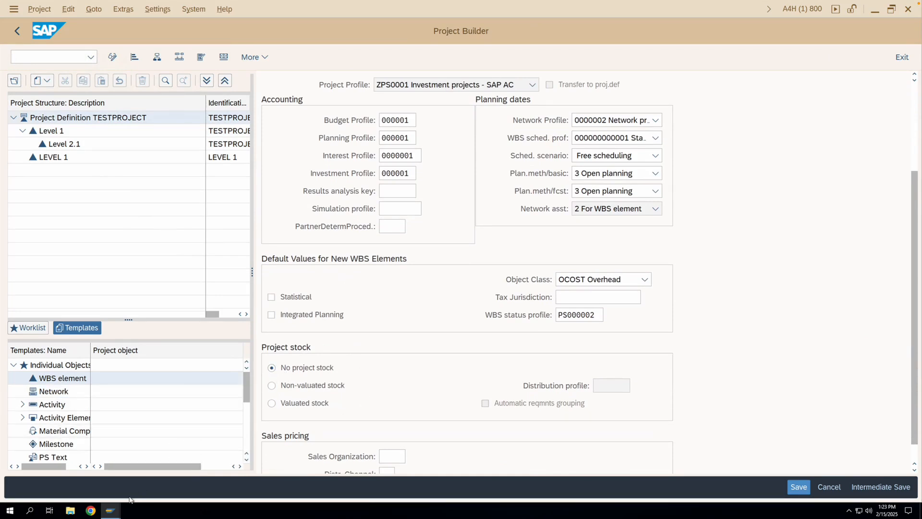
- Return to the ZPS0001 profile details and review its project stock, status management and graphic settings
{"action": "mouse_move", "coordinate": [114, 510]}
{"action": "left_click", "coordinate": [185, 473]}
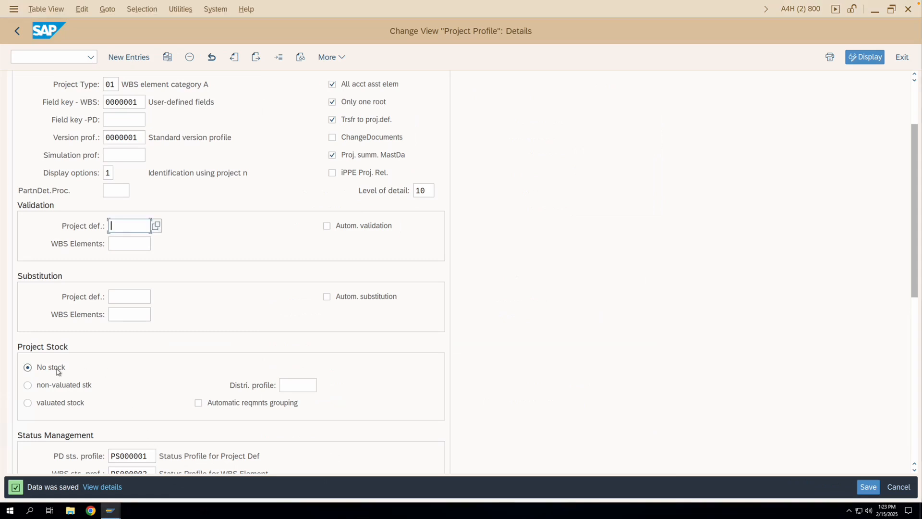
{"action": "scroll", "coordinate": [112, 370], "scroll_direction": "down", "scroll_amount": 1}
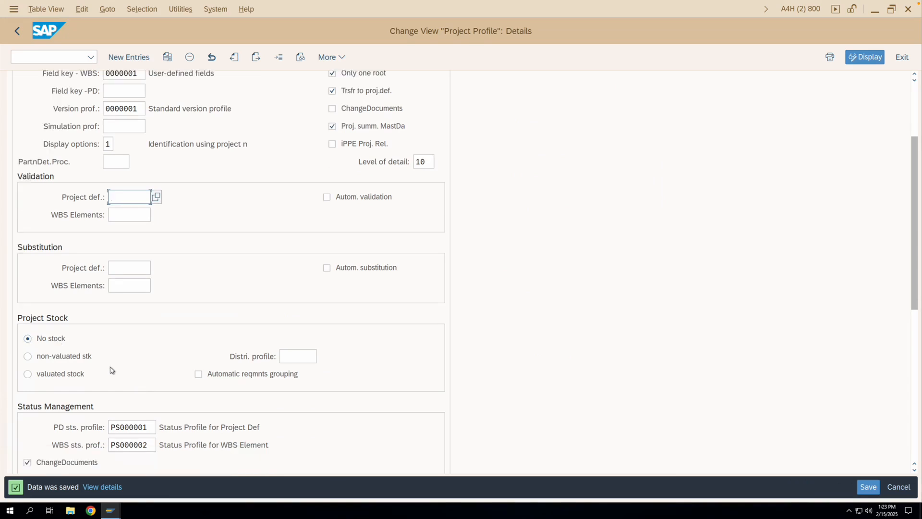
{"action": "scroll", "coordinate": [112, 370], "scroll_direction": "down", "scroll_amount": 3}
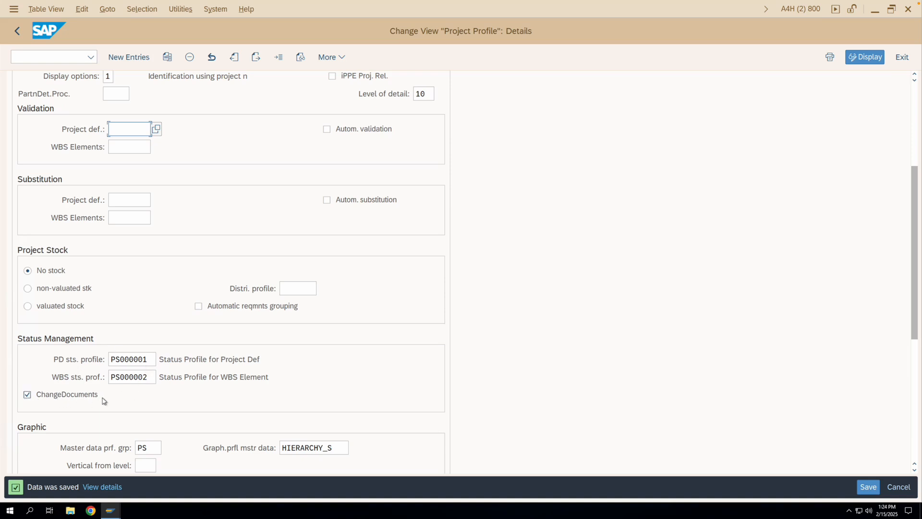
{"action": "scroll", "coordinate": [103, 401], "scroll_direction": "down", "scroll_amount": 3}
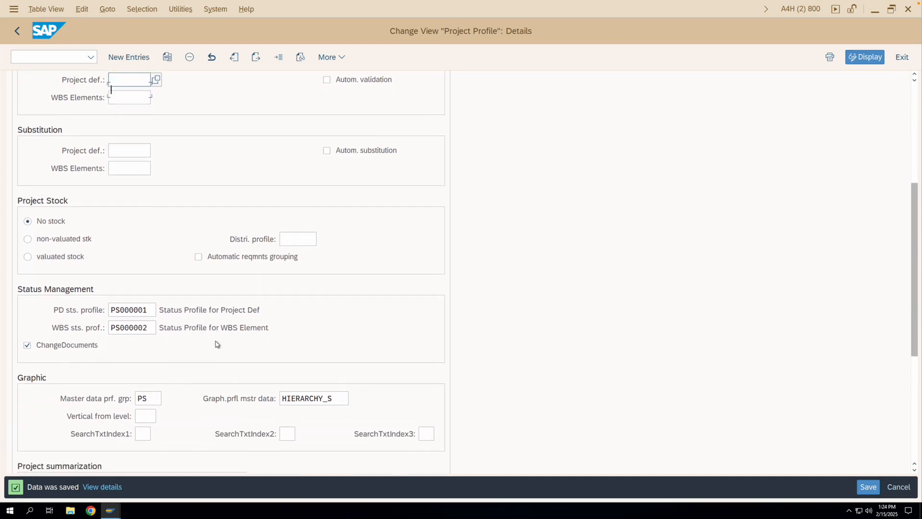
{"action": "scroll", "coordinate": [217, 344], "scroll_direction": "up", "scroll_amount": 3}
{"action": "scroll", "coordinate": [217, 344], "scroll_direction": "up", "scroll_amount": 6}
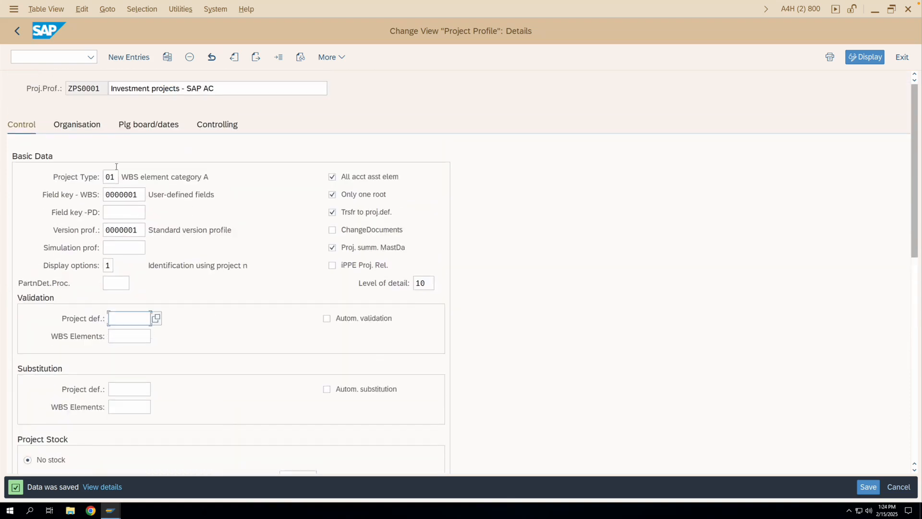
- Compare the organisation settings of profile ZPS0001 with the organization values in the basic data of TESTPROJECT
{"action": "left_click", "coordinate": [78, 127]}
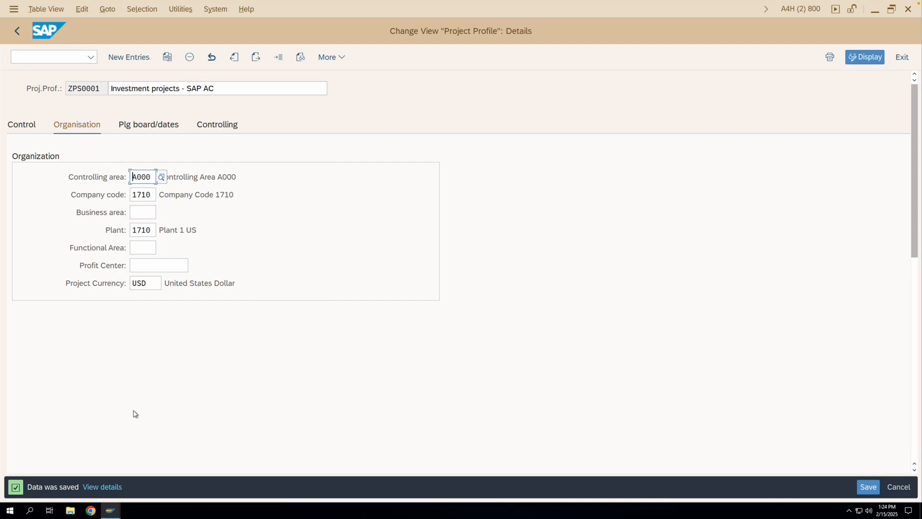
{"action": "mouse_move", "coordinate": [114, 511]}
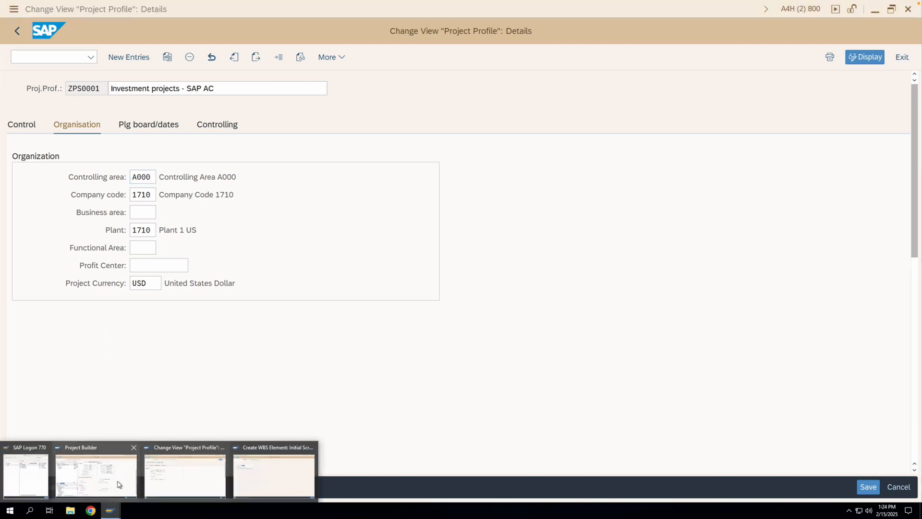
{"action": "left_click", "coordinate": [95, 470]}
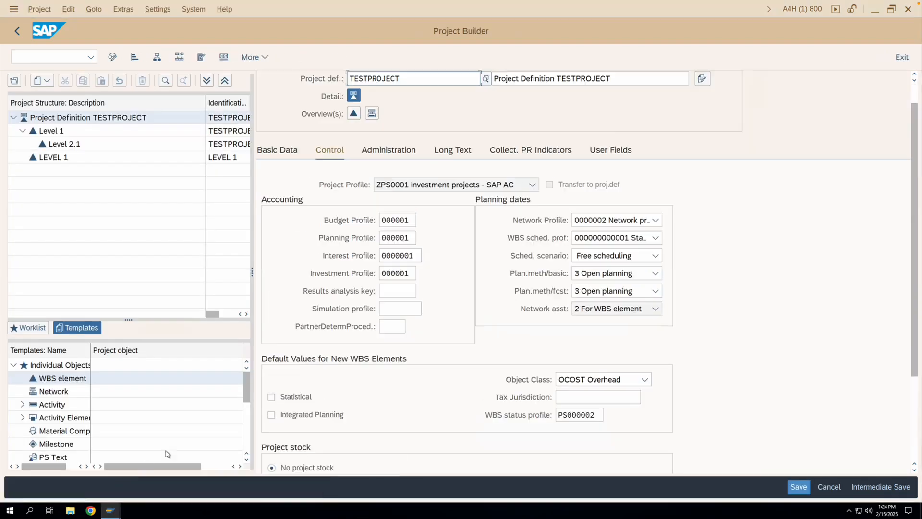
{"action": "left_click", "coordinate": [283, 152]}
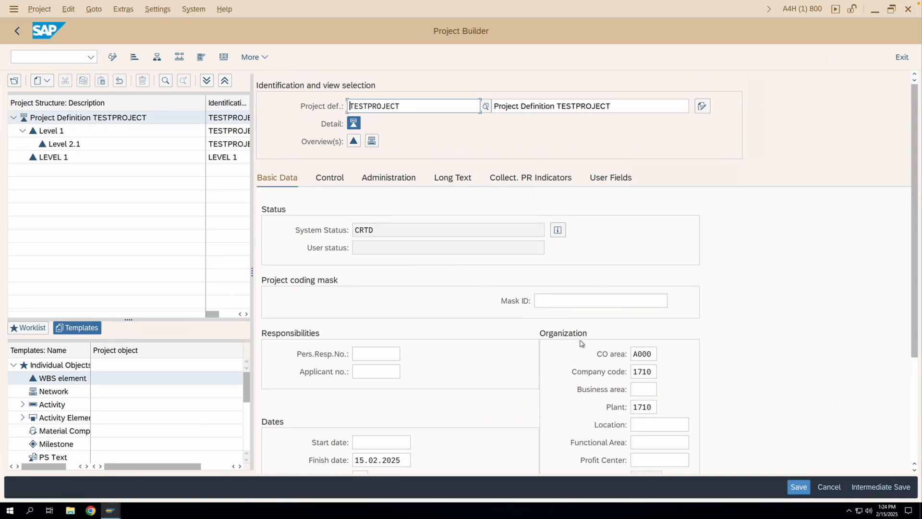
{"action": "scroll", "coordinate": [582, 344], "scroll_direction": "down", "scroll_amount": 2}
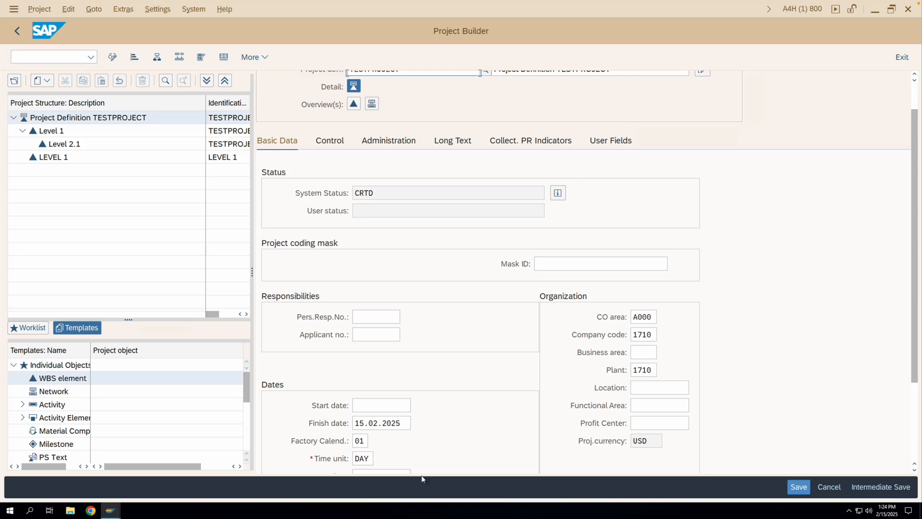
- Examine the planning board and dates settings of profile ZPS0001, from WBS time scheduling through to the hierarchy graphic
{"action": "mouse_move", "coordinate": [114, 511]}
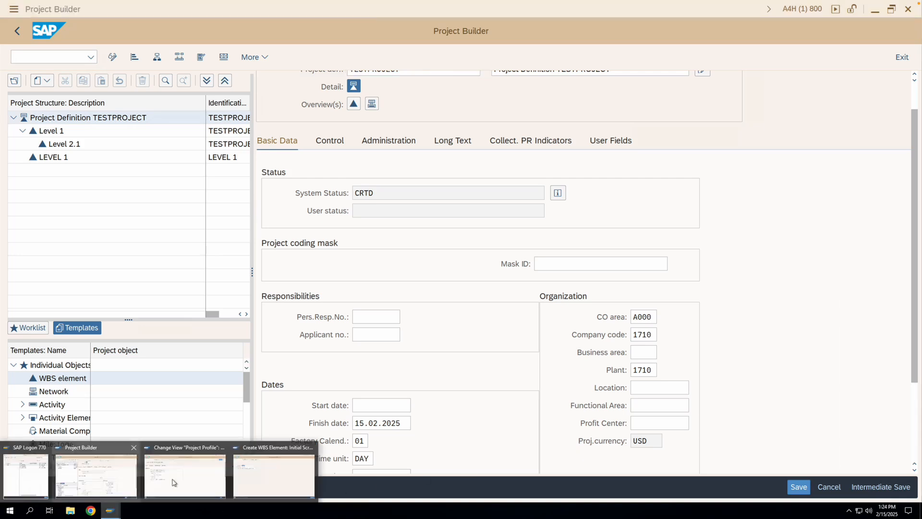
{"action": "left_click", "coordinate": [202, 480]}
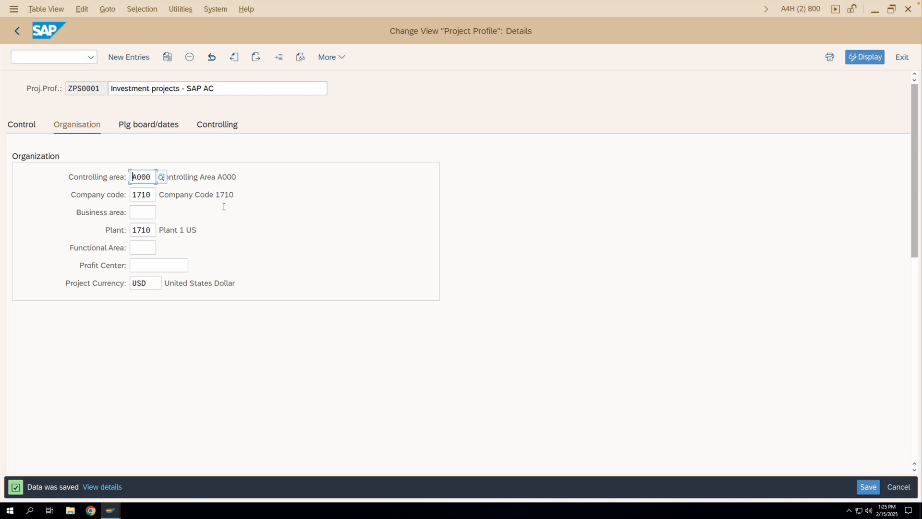
{"action": "left_click", "coordinate": [163, 132]}
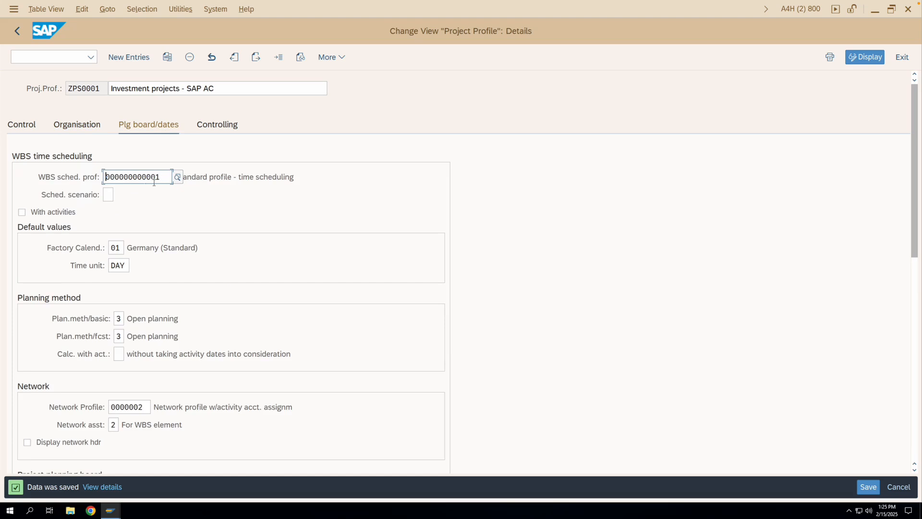
{"action": "left_click", "coordinate": [113, 195]}
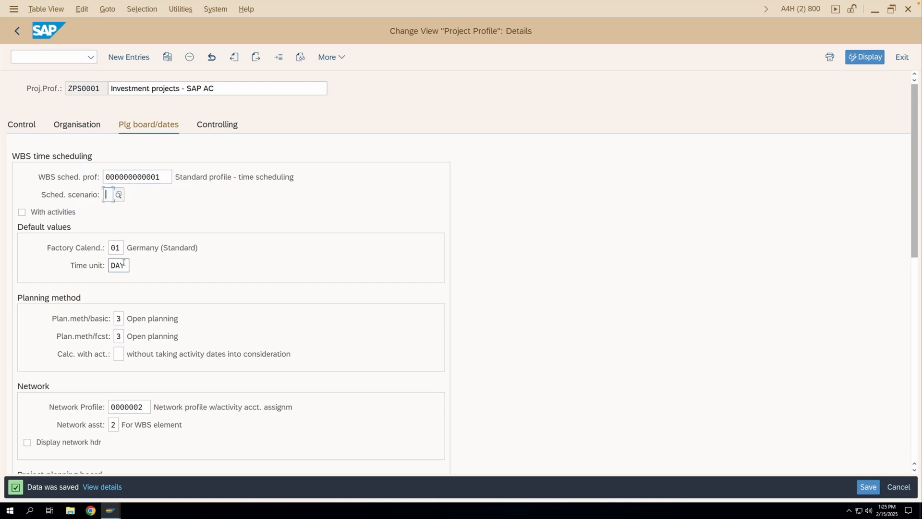
{"action": "scroll", "coordinate": [123, 269], "scroll_direction": "down", "scroll_amount": 2}
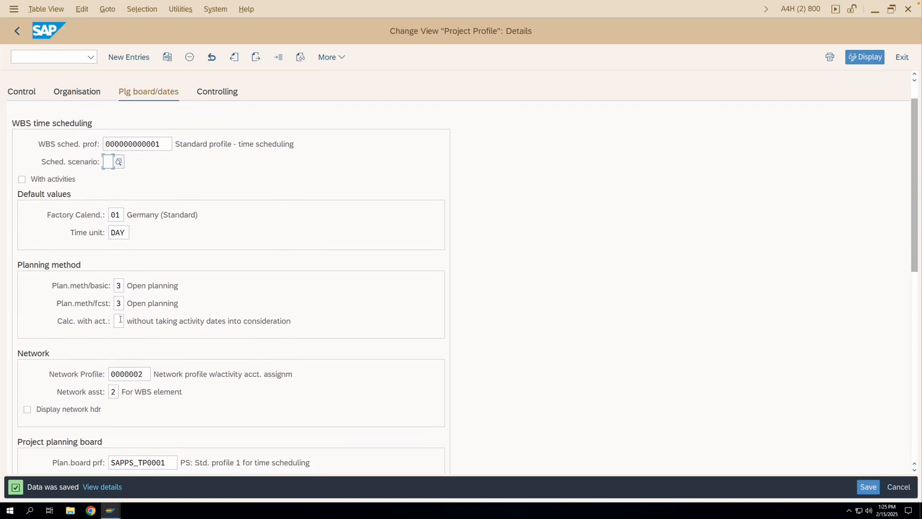
{"action": "scroll", "coordinate": [121, 319], "scroll_direction": "down", "scroll_amount": 2}
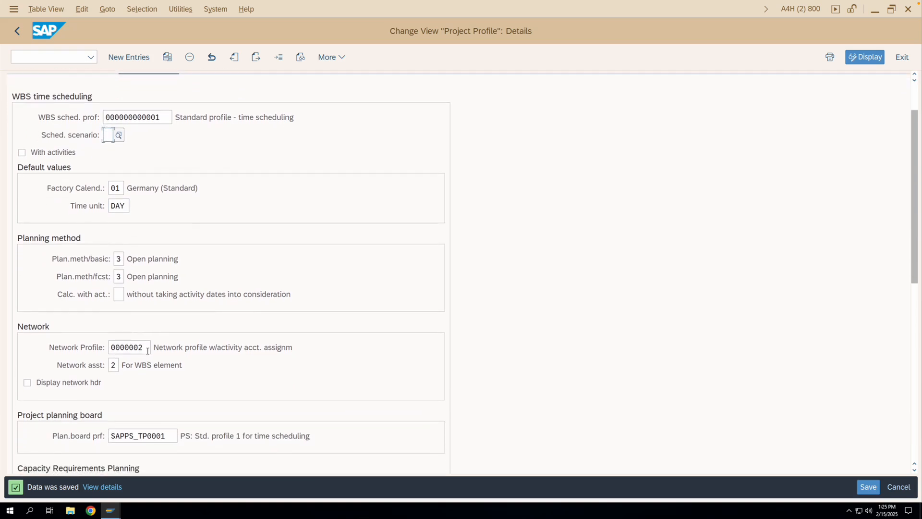
{"action": "scroll", "coordinate": [139, 353], "scroll_direction": "down", "scroll_amount": 3}
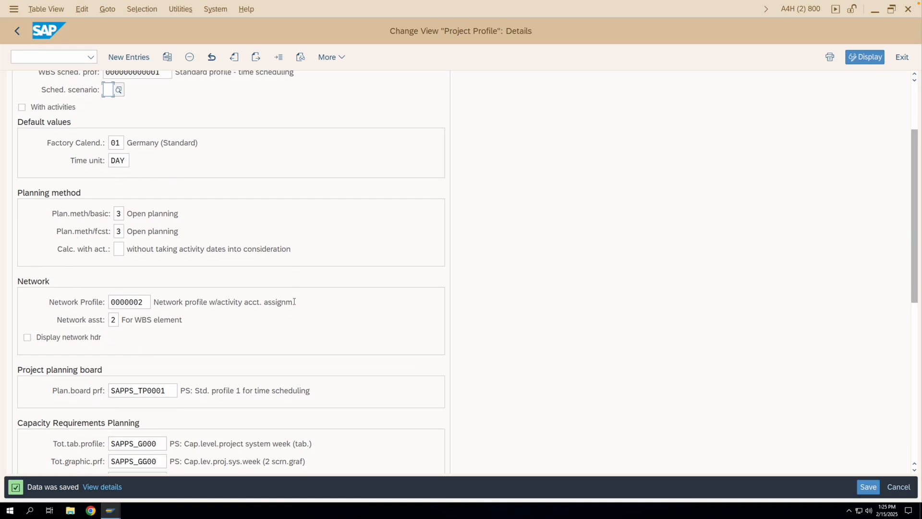
{"action": "scroll", "coordinate": [293, 302], "scroll_direction": "down", "scroll_amount": 4}
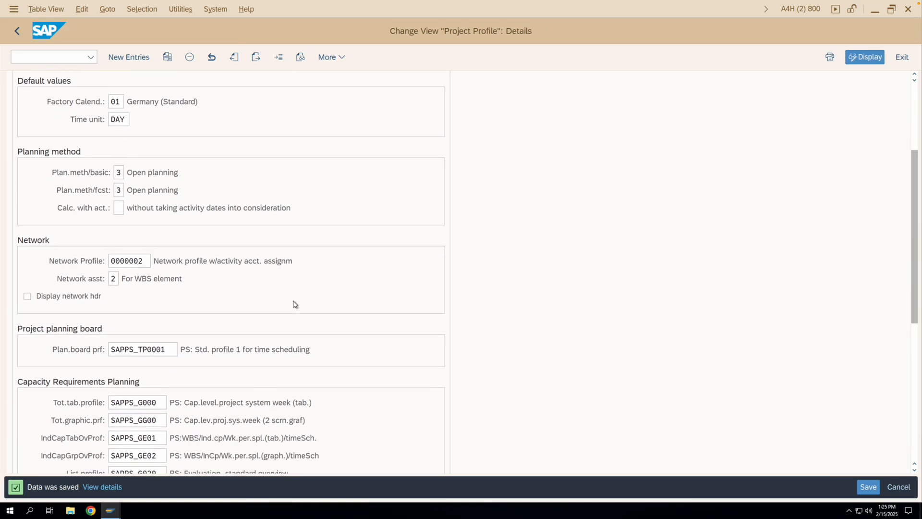
{"action": "scroll", "coordinate": [295, 304], "scroll_direction": "down", "scroll_amount": 5}
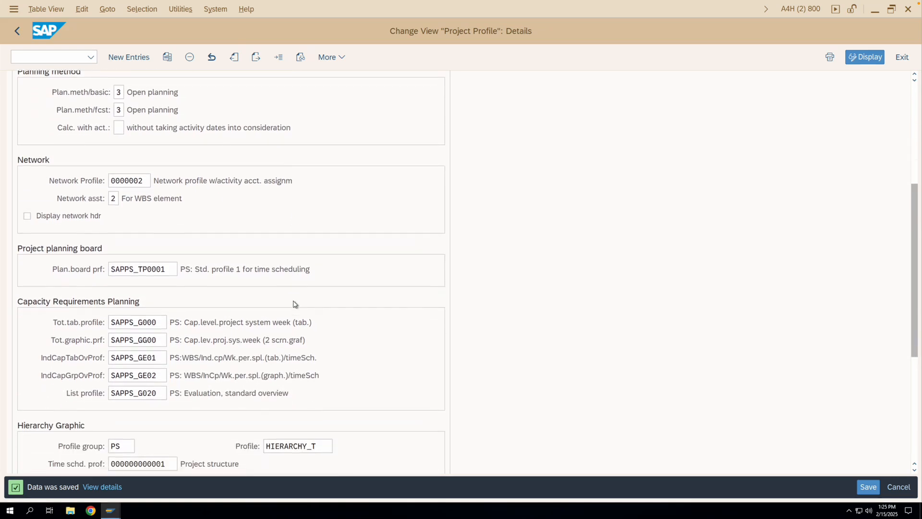
{"action": "scroll", "coordinate": [234, 310], "scroll_direction": "down", "scroll_amount": 2}
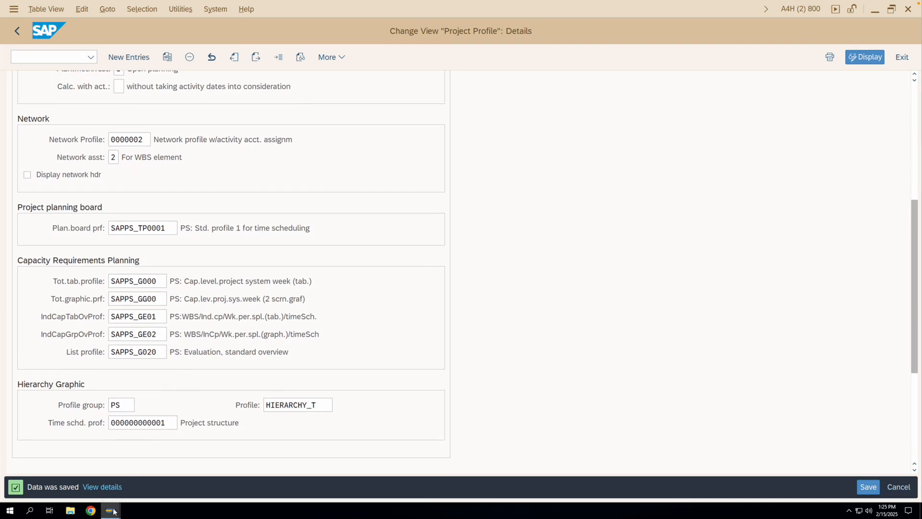
- Check the planning dates in the control data of TESTPROJECT against profile ZPS0001, and return to the profile details
{"action": "mouse_move", "coordinate": [114, 511]}
{"action": "left_click", "coordinate": [96, 473]}
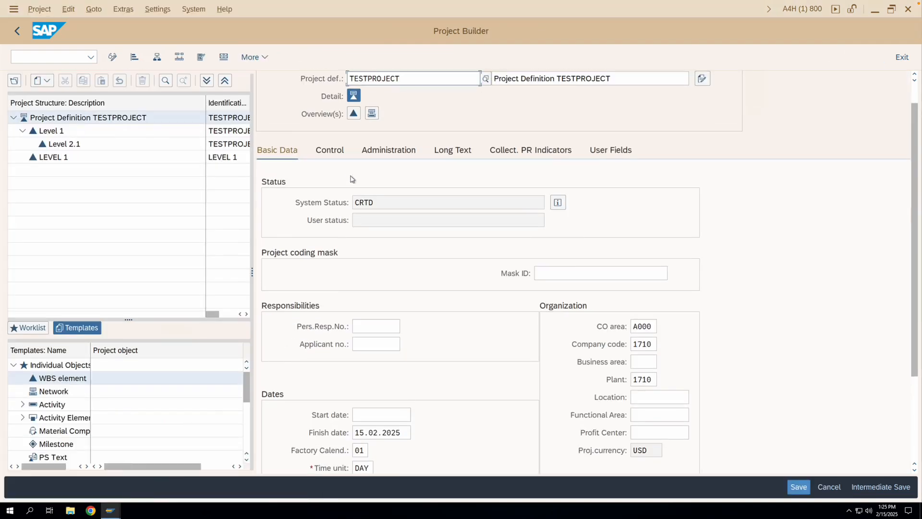
{"action": "left_click", "coordinate": [329, 150]}
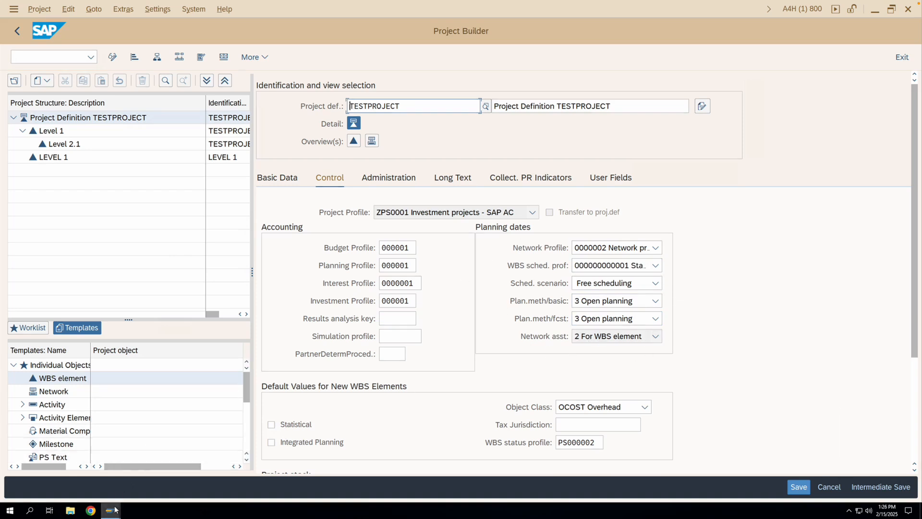
{"action": "left_click", "coordinate": [175, 473]}
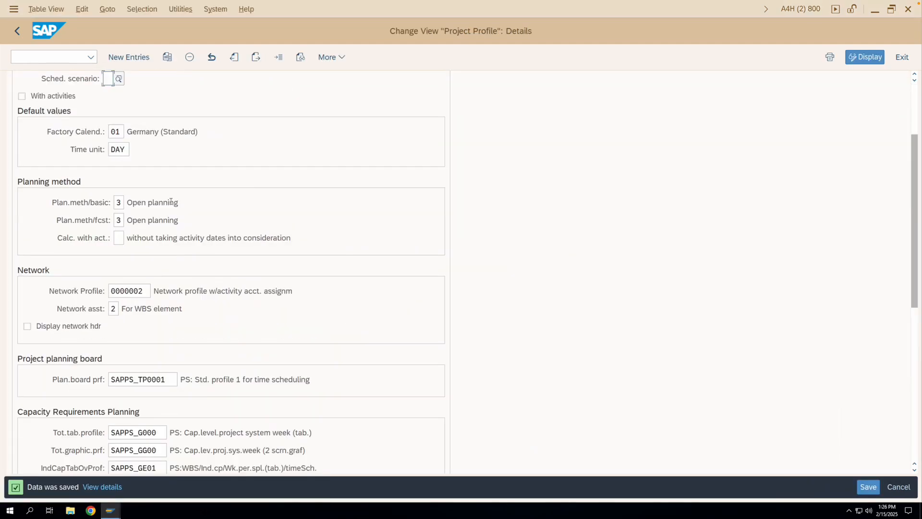
- Compare the scheduling and planning method settings of profile ZPS0001 with the planning dates of TESTPROJECT, and return to the profile details
{"action": "scroll", "coordinate": [171, 202], "scroll_direction": "up", "scroll_amount": 5}
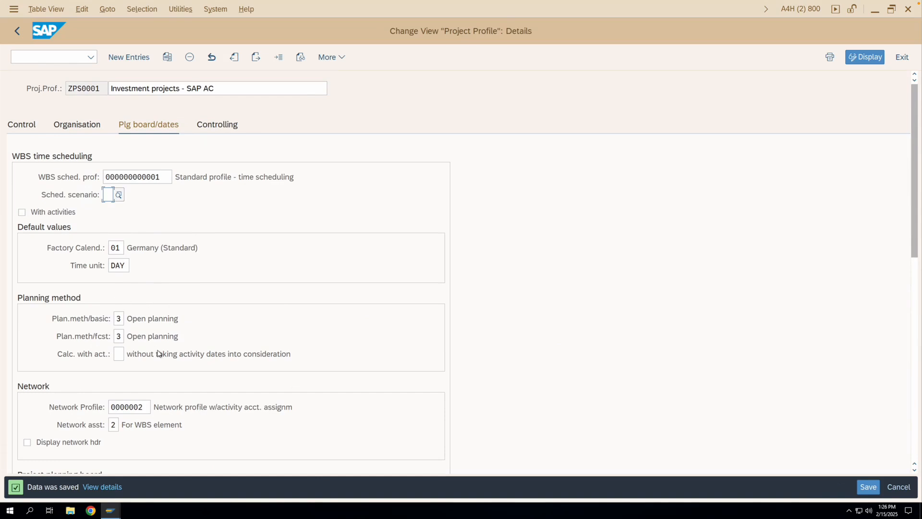
{"action": "left_click", "coordinate": [110, 510]}
{"action": "left_click", "coordinate": [115, 480]}
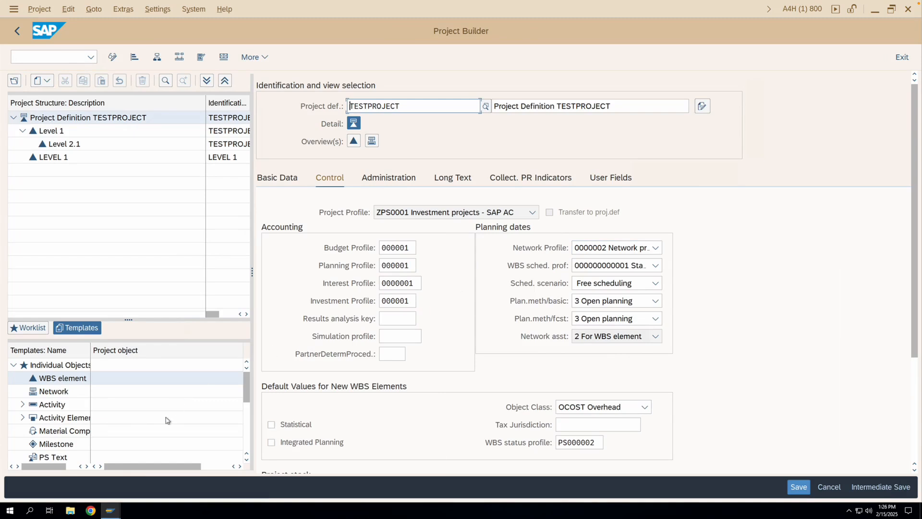
{"action": "mouse_move", "coordinate": [110, 508]}
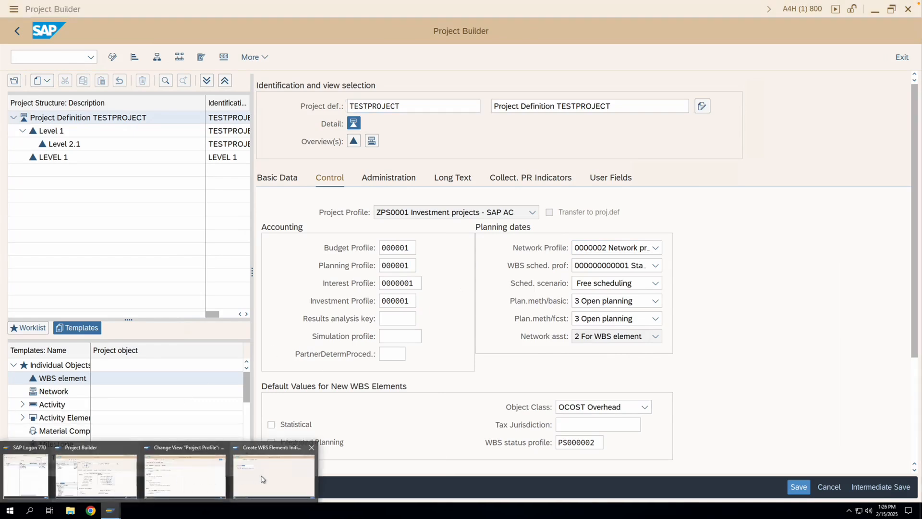
{"action": "left_click", "coordinate": [192, 475]}
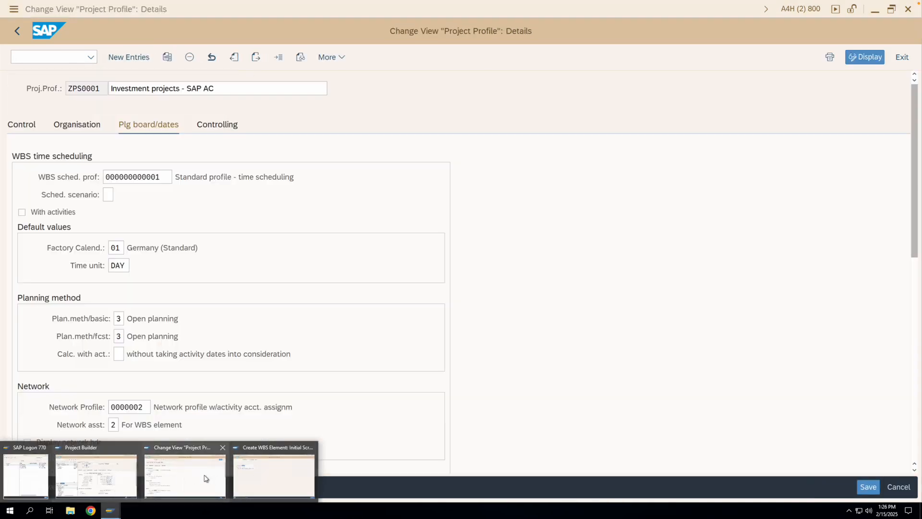
- Compare the controlling settings of profile ZPS0001 with the accounting data of TESTPROJECT, and return to the profile
{"action": "left_click", "coordinate": [221, 128]}
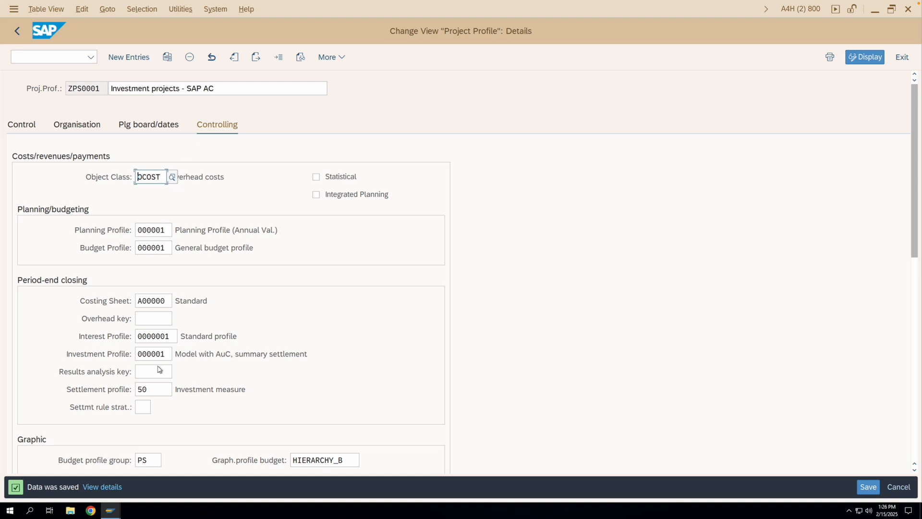
{"action": "left_click", "coordinate": [109, 509]}
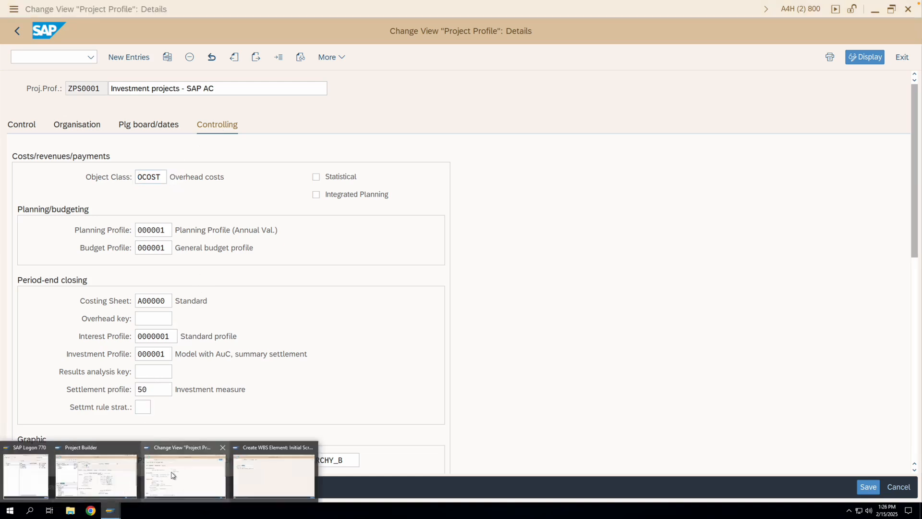
{"action": "left_click", "coordinate": [130, 476]}
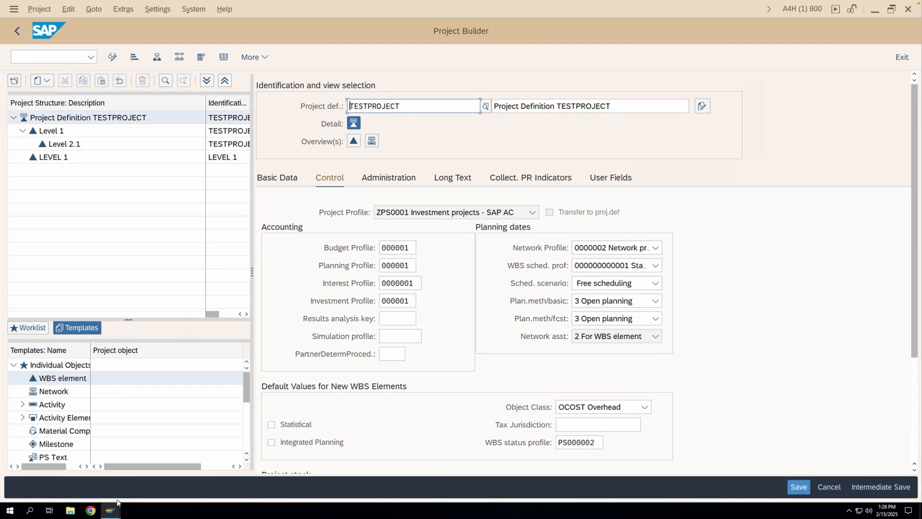
{"action": "mouse_move", "coordinate": [111, 509]}
{"action": "left_click", "coordinate": [205, 482]}
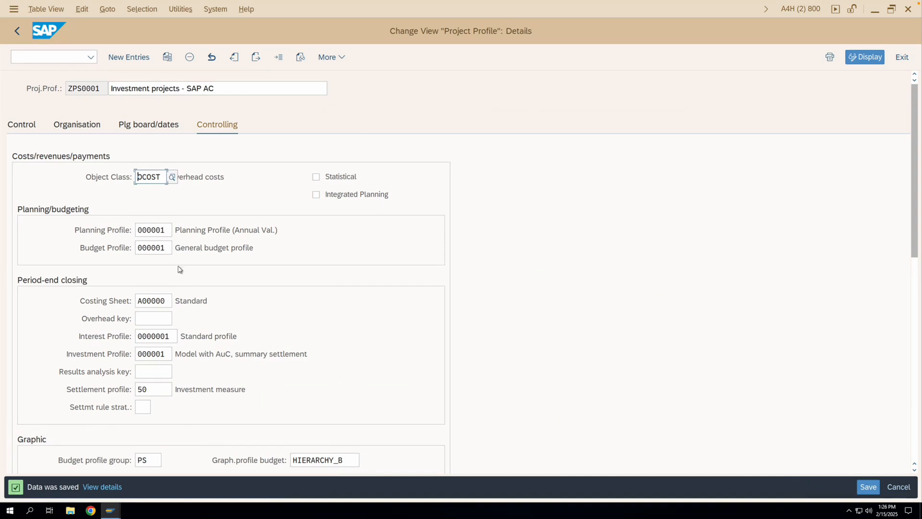
- Examine the planning and budget profiles, period-end closing and graphic settings in the controlling data of profile ZPS0001
{"action": "left_click", "coordinate": [165, 230]}
{"action": "left_click", "coordinate": [166, 247]}
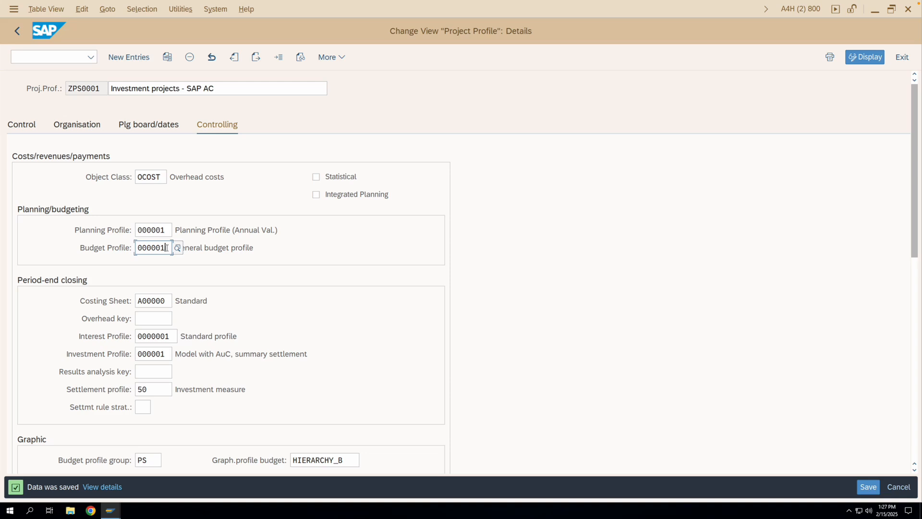
{"action": "left_click", "coordinate": [165, 230]}
{"action": "left_click", "coordinate": [166, 247]}
{"action": "scroll", "coordinate": [82, 290], "scroll_direction": "down", "scroll_amount": 2}
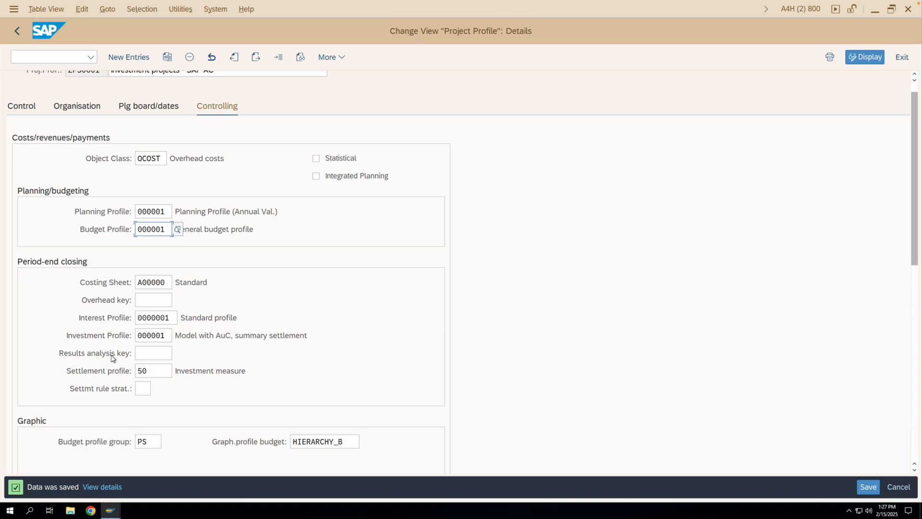
{"action": "scroll", "coordinate": [112, 357], "scroll_direction": "down", "scroll_amount": 4}
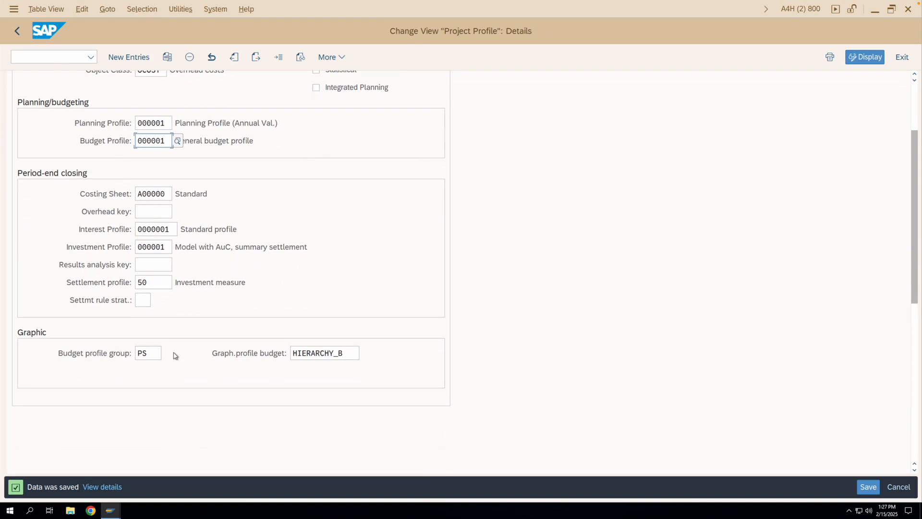
{"action": "scroll", "coordinate": [175, 355], "scroll_direction": "up", "scroll_amount": 5}
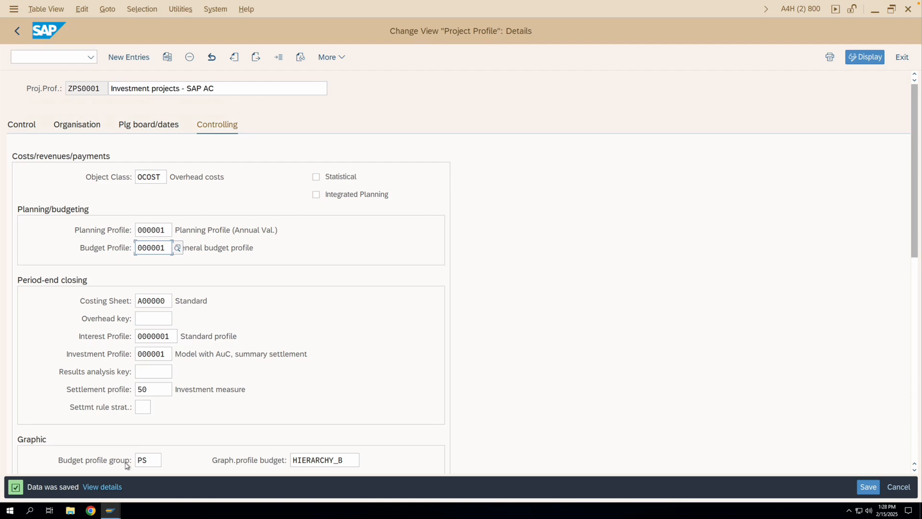
- Check the accounting profiles and the default values for new WBS elements in TESTPROJECT, and return to profile ZPS0001
{"action": "mouse_move", "coordinate": [112, 509]}
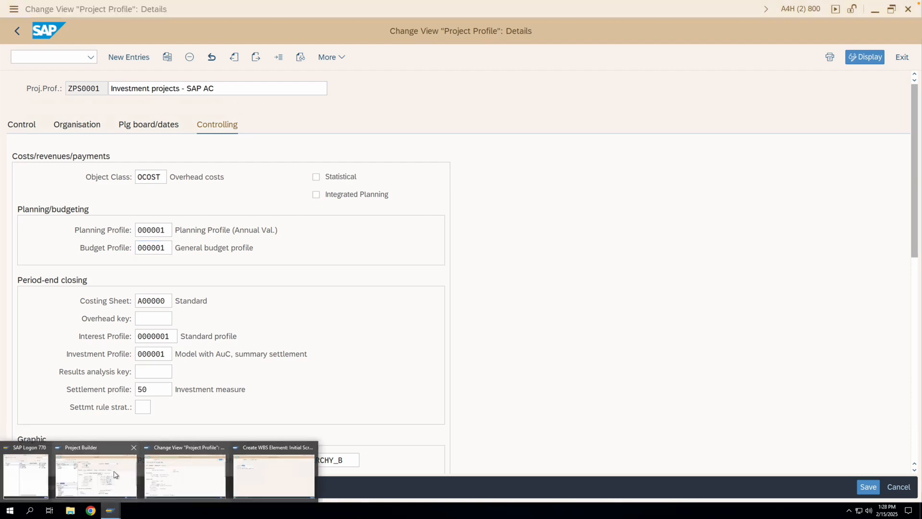
{"action": "left_click", "coordinate": [96, 473]}
{"action": "scroll", "coordinate": [446, 417], "scroll_direction": "down", "scroll_amount": 2}
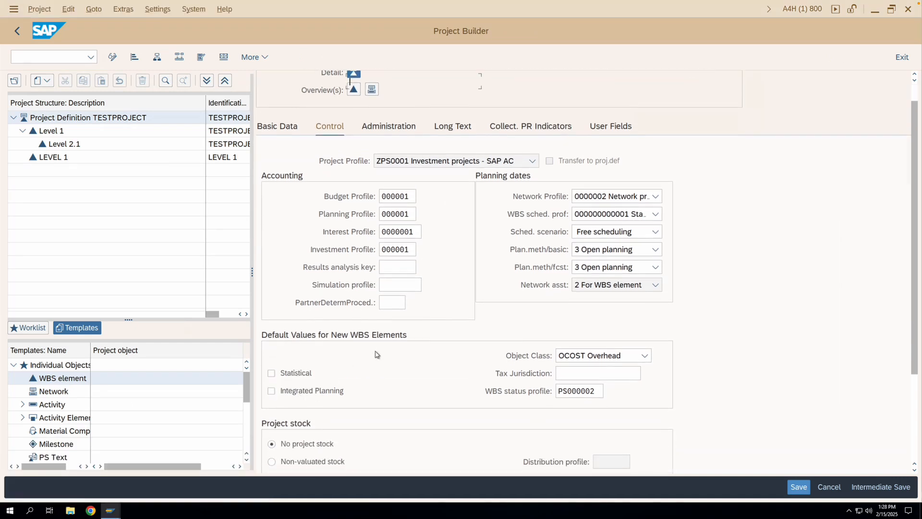
{"action": "scroll", "coordinate": [376, 354], "scroll_direction": "up", "scroll_amount": 2}
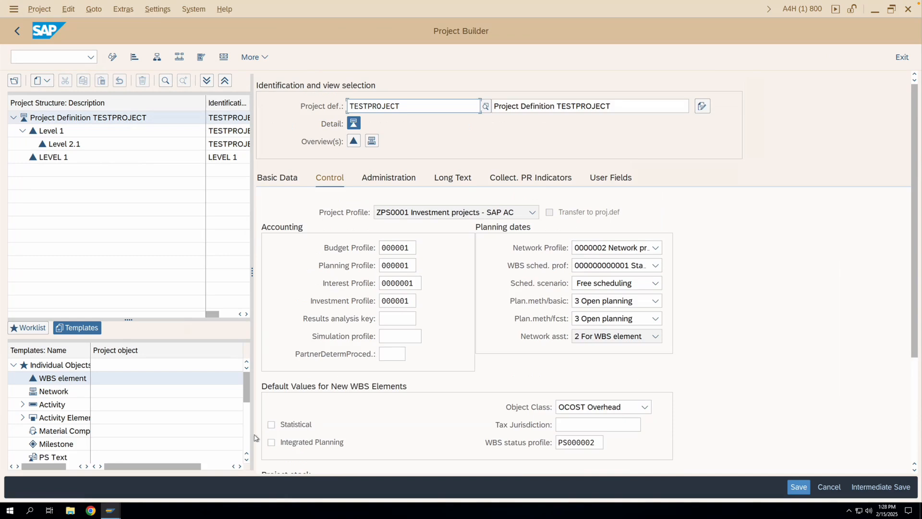
{"action": "mouse_move", "coordinate": [114, 507]}
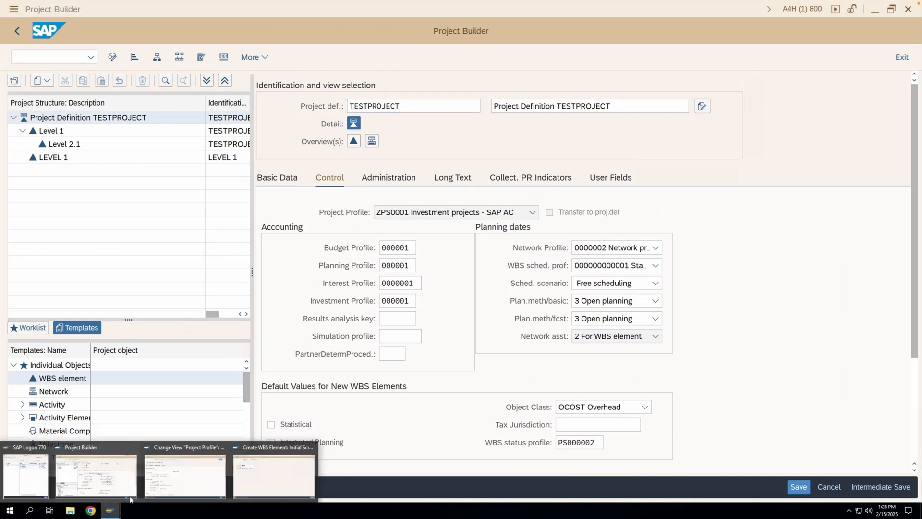
{"action": "left_click", "coordinate": [213, 480]}
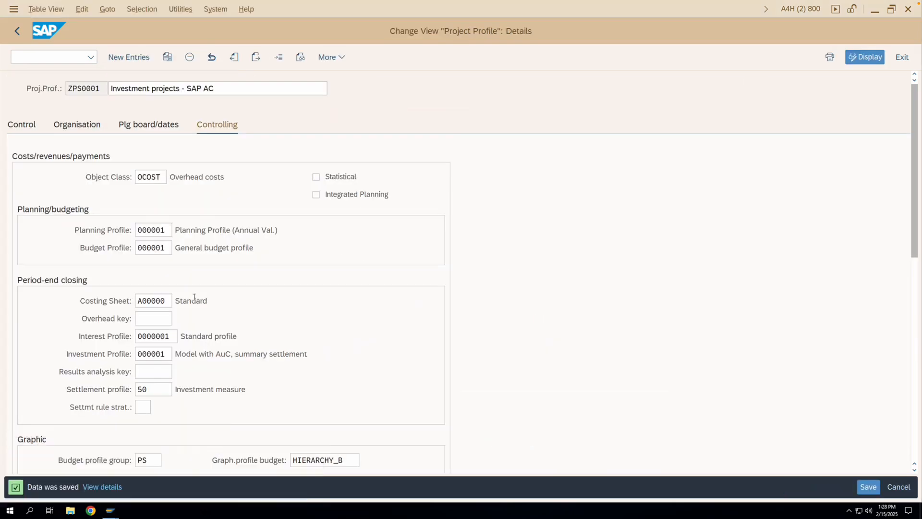
- Start a copy of project profile ZPS0001 from the profile overview and describe it as "Customer Projects - AC"
{"action": "left_click", "coordinate": [18, 31]}
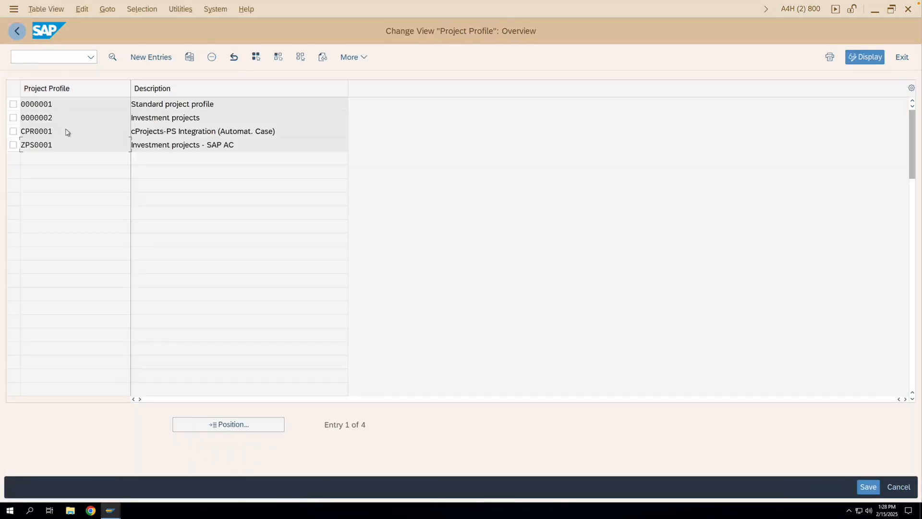
{"action": "left_click", "coordinate": [14, 145]}
{"action": "left_click", "coordinate": [189, 57]}
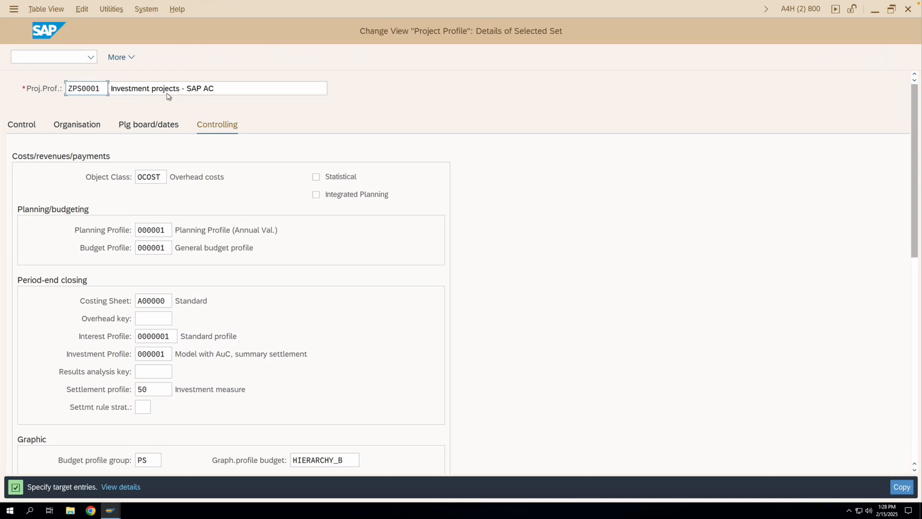
{"action": "left_click_drag", "start_coordinate": [151, 89], "coordinate": [108, 89]}
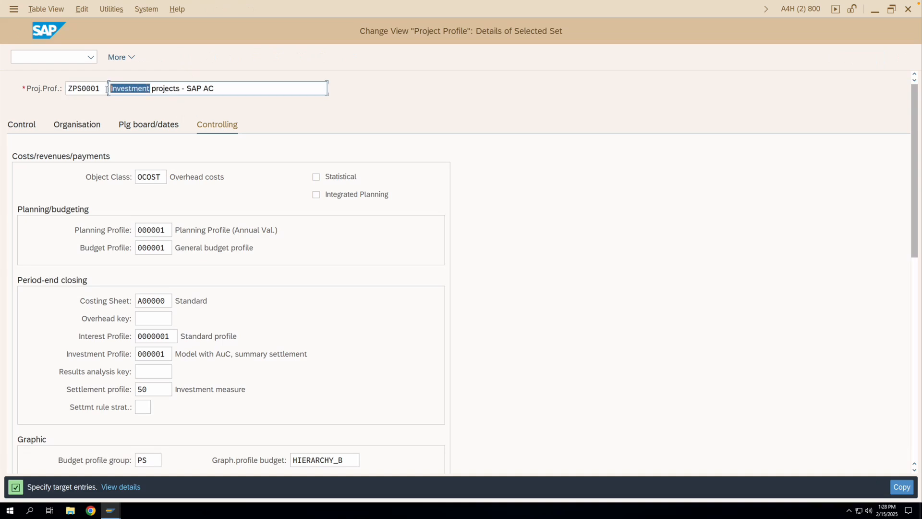
{"action": "type", "text": "Customer "}
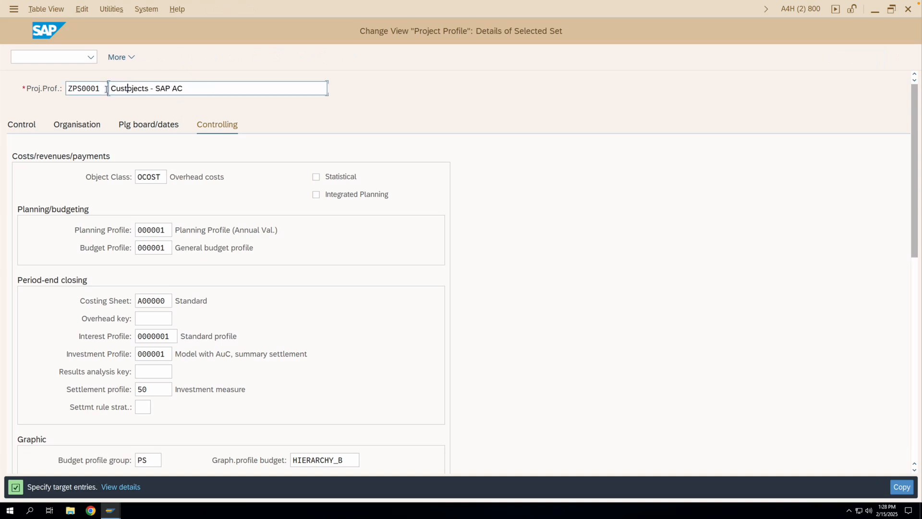
{"action": "type", "text": "Projects - AC"}
- Set the key of the copied project profile to ZPS0002
{"action": "left_click", "coordinate": [107, 91]}
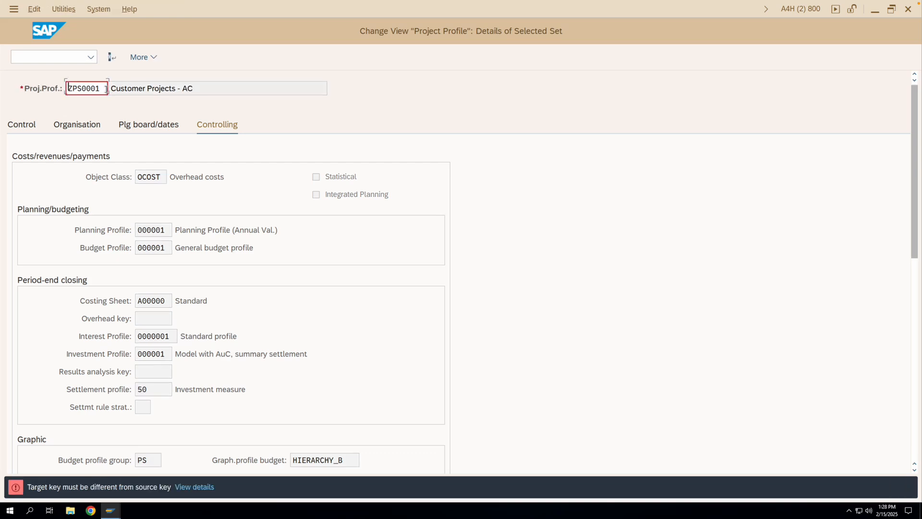
{"action": "scroll", "coordinate": [67, 86], "scroll_direction": "down", "scroll_amount": 1}
{"action": "left_click_drag", "start_coordinate": [100, 88], "coordinate": [96, 89]}
{"action": "type", "text": "2"}
{"action": "key", "text": "Return"}
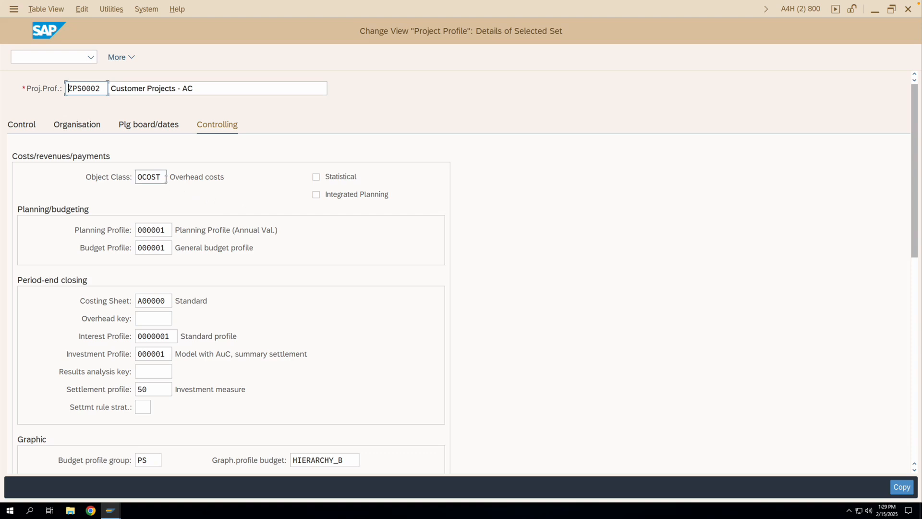
- Assign results analysis key 000001 for period-end closing in profile ZPS0002, and complete and save the copy
{"action": "scroll", "coordinate": [216, 211], "scroll_direction": "down", "scroll_amount": 1}
{"action": "scroll", "coordinate": [216, 212], "scroll_direction": "down", "scroll_amount": 2}
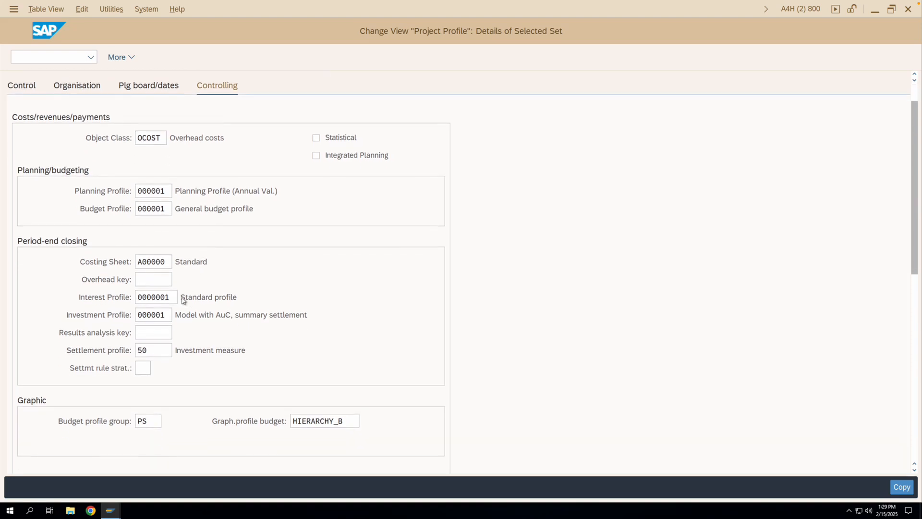
{"action": "left_click", "coordinate": [167, 335]}
{"action": "left_click", "coordinate": [177, 332]}
{"action": "key", "text": "Return"}
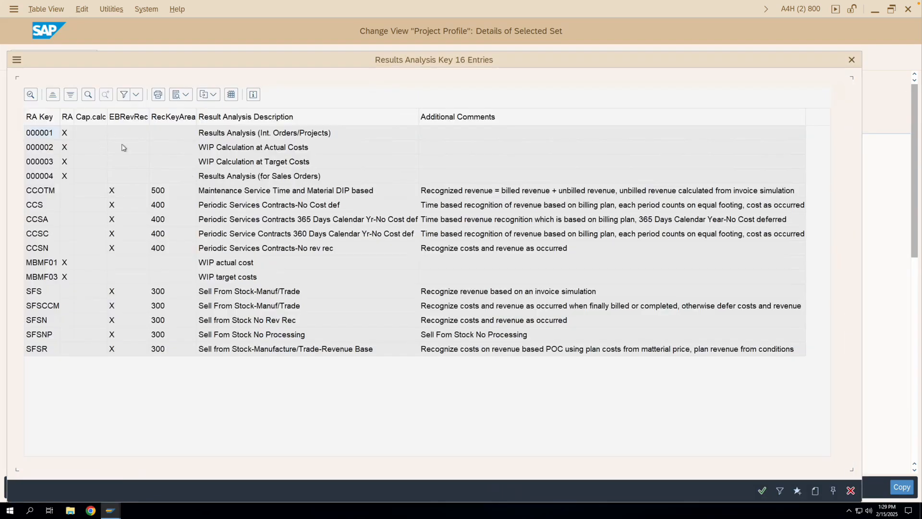
{"action": "double_click", "coordinate": [48, 135]}
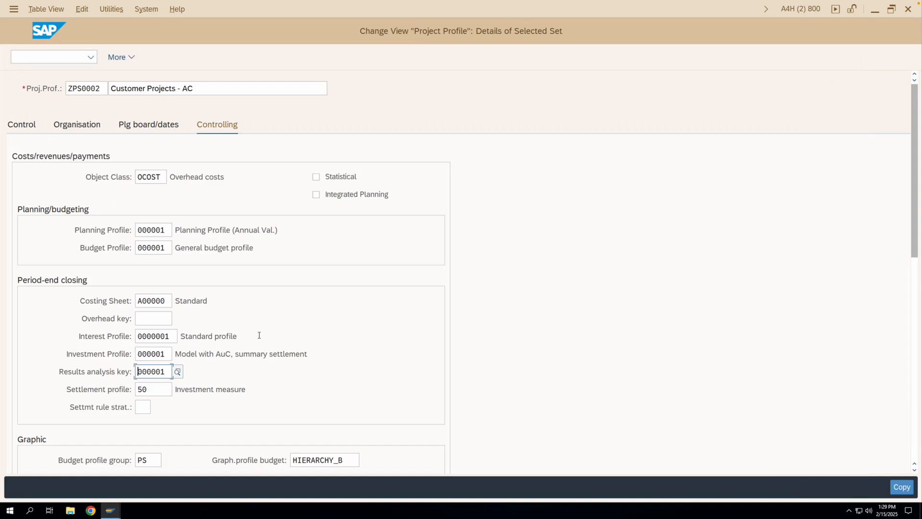
{"action": "key", "text": "Return"}
{"action": "left_click", "coordinate": [868, 487]}
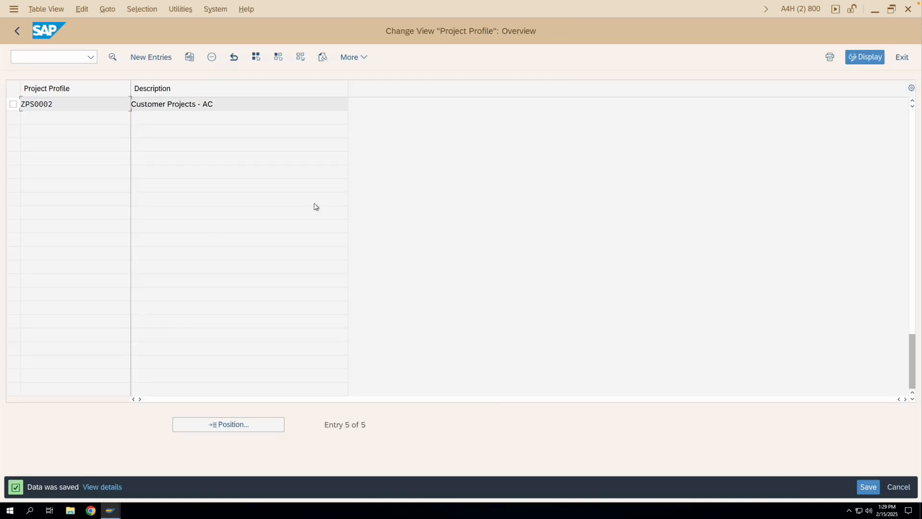
- Leave the project profile customizing and open the Project Builder with transaction cj20n
{"action": "left_click", "coordinate": [17, 32]}
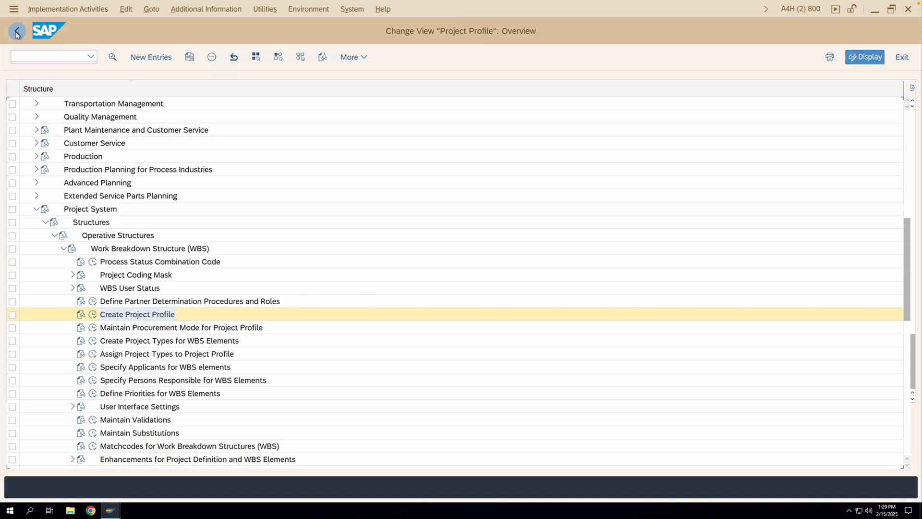
{"action": "left_click", "coordinate": [17, 33]}
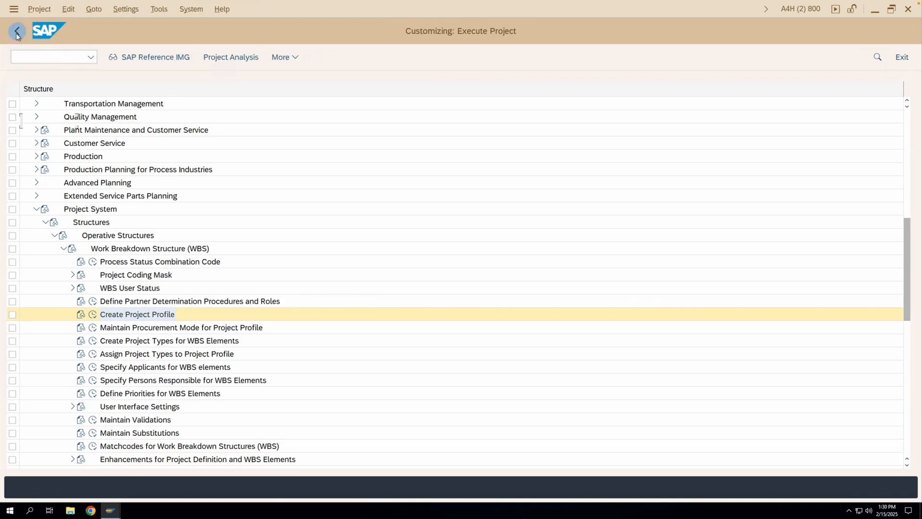
{"action": "left_click", "coordinate": [17, 32]}
{"action": "type", "text": "cj20n"}
{"action": "key", "text": "Return"}
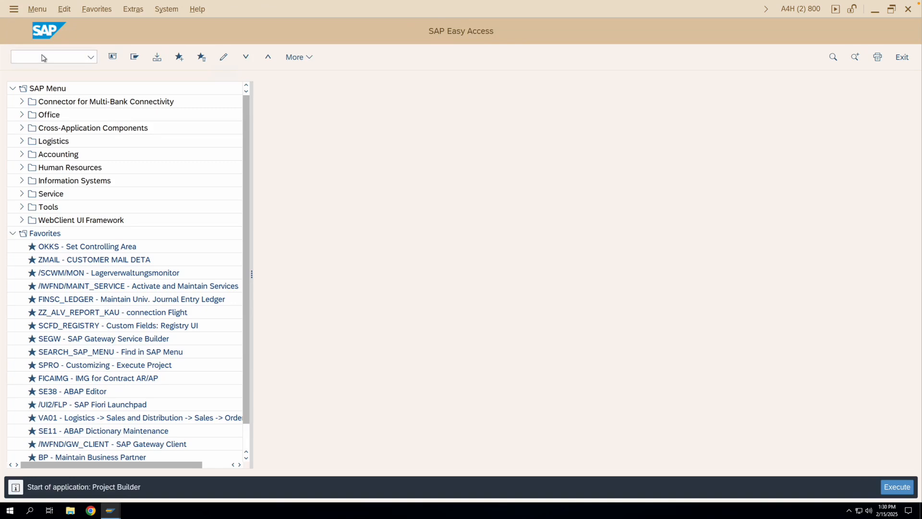
- Create a new project TESTPROJ2 using project profile ZPS0002 Customer Projects - AC
{"action": "left_click", "coordinate": [40, 80]}
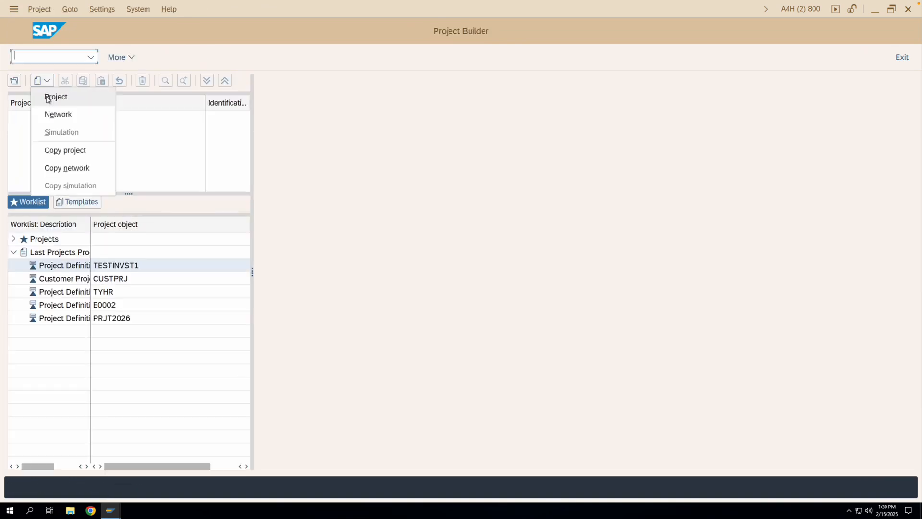
{"action": "left_click", "coordinate": [48, 98]}
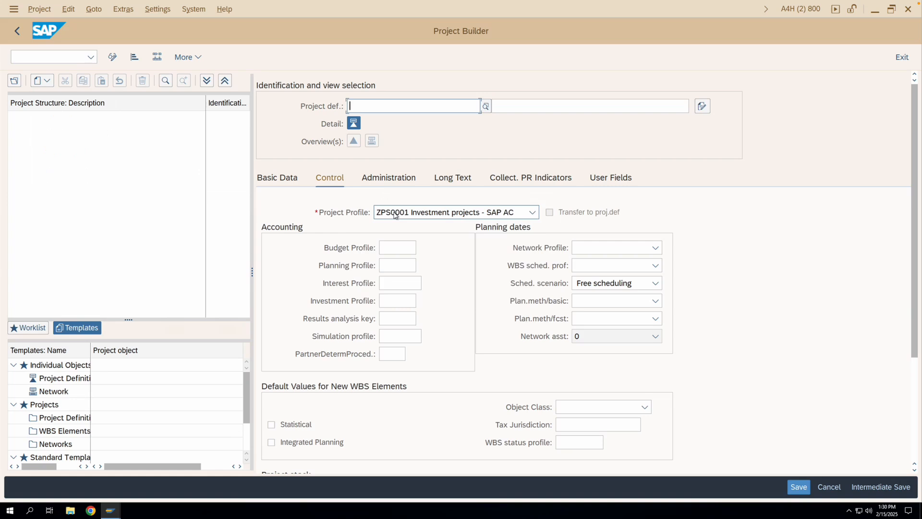
{"action": "left_click", "coordinate": [395, 214]}
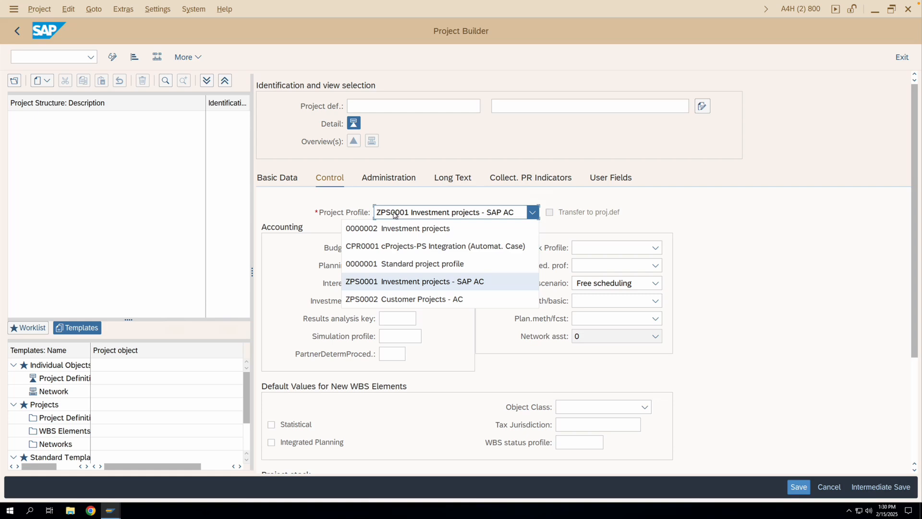
{"action": "left_click", "coordinate": [395, 215]}
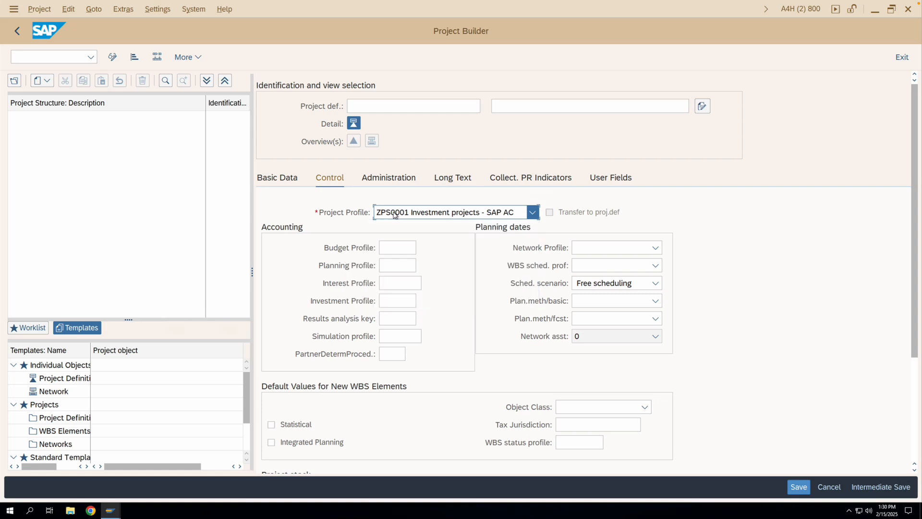
{"action": "left_click", "coordinate": [420, 215]}
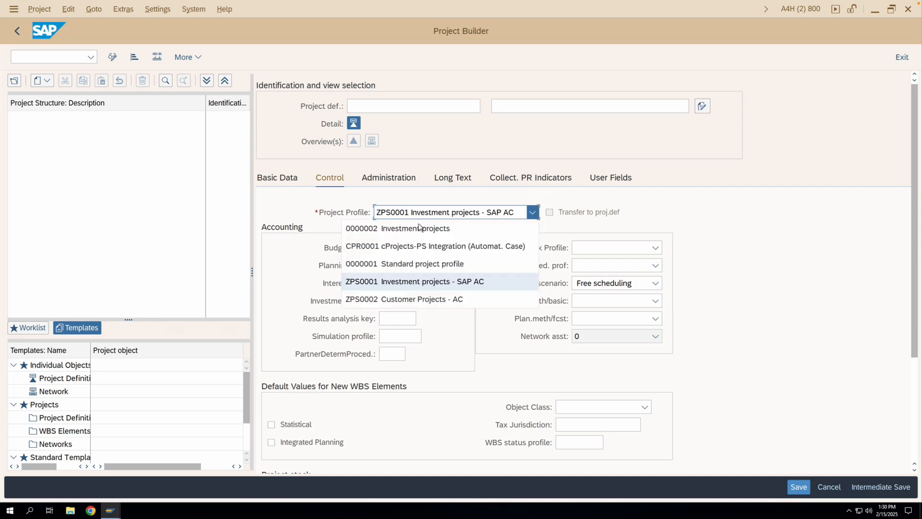
{"action": "left_click", "coordinate": [423, 297]}
{"action": "key", "text": "Return"}
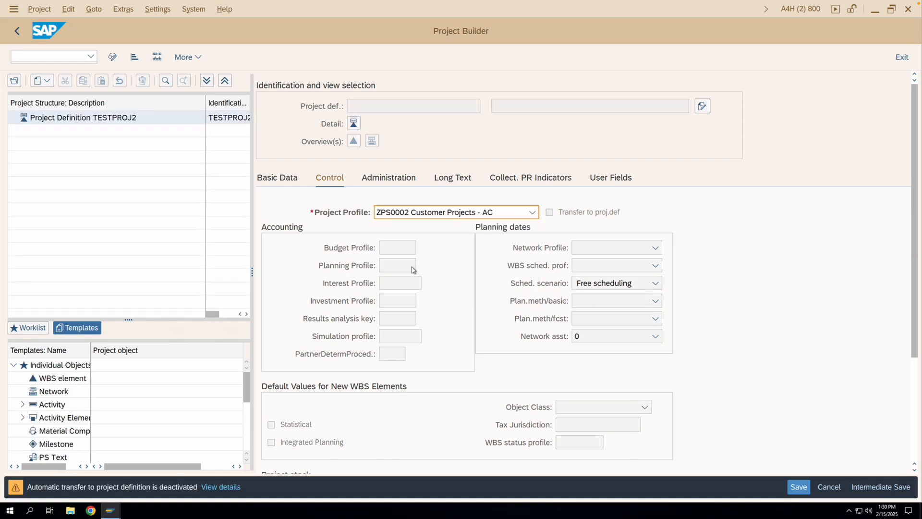
- Review the accounting, planning date, WBS default and project stock settings in the control data of project TESTPROJ2
{"action": "left_click", "coordinate": [334, 180]}
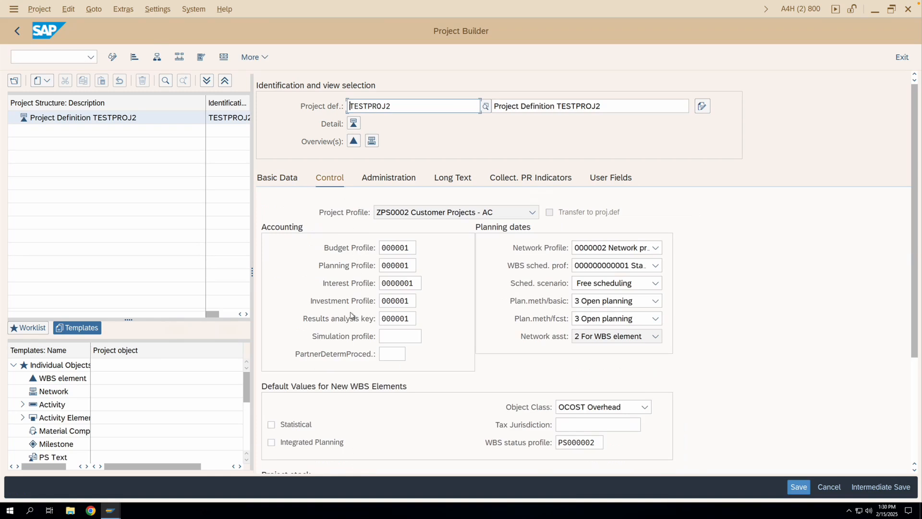
{"action": "scroll", "coordinate": [351, 317], "scroll_direction": "down", "scroll_amount": 1}
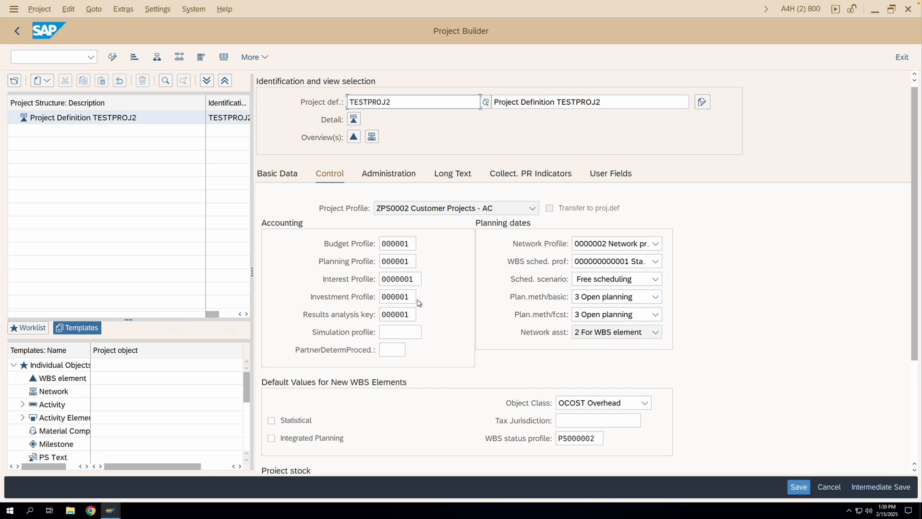
{"action": "scroll", "coordinate": [417, 301], "scroll_direction": "down", "scroll_amount": 2}
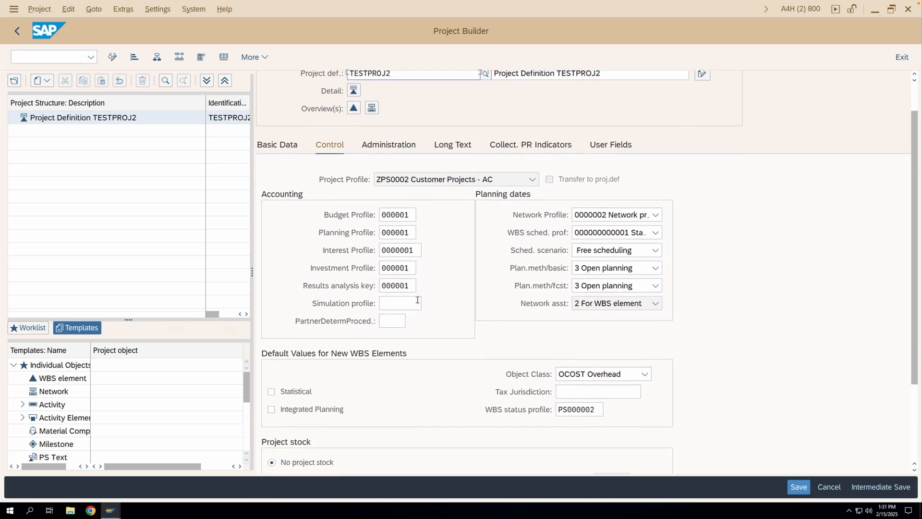
{"action": "scroll", "coordinate": [418, 301], "scroll_direction": "down", "scroll_amount": 3}
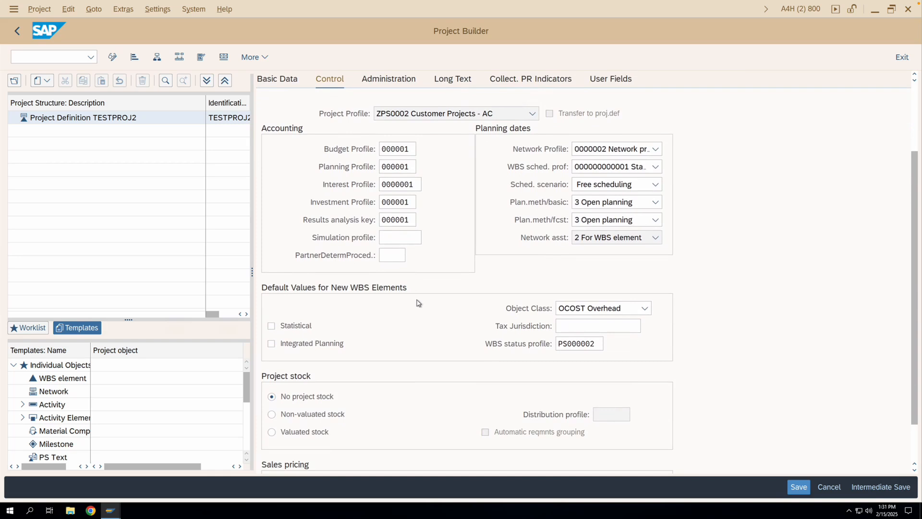
{"action": "scroll", "coordinate": [417, 303], "scroll_direction": "up", "scroll_amount": 3}
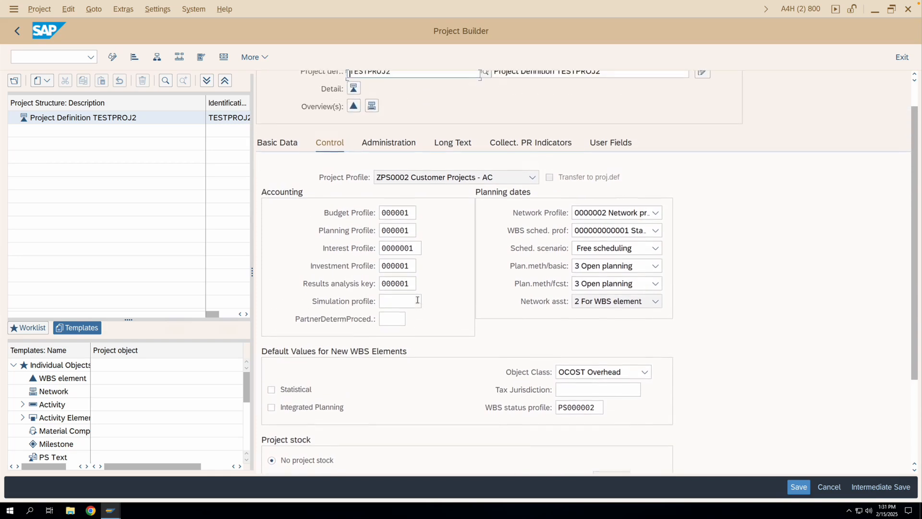
{"action": "scroll", "coordinate": [336, 268], "scroll_direction": "down", "scroll_amount": 1}
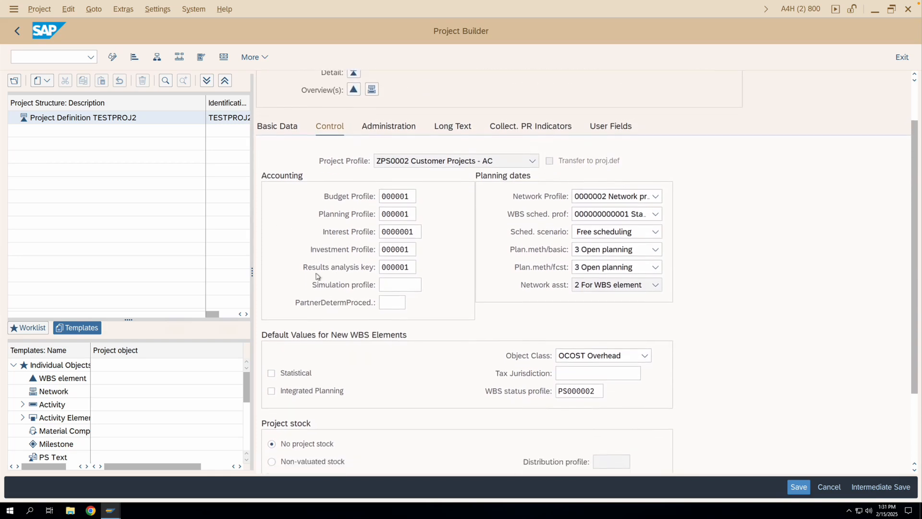
- Switch to the project profile customizing, set the project stock of profile ZPS0002 to valuated stock, and save it
{"action": "left_click", "coordinate": [17, 30]}
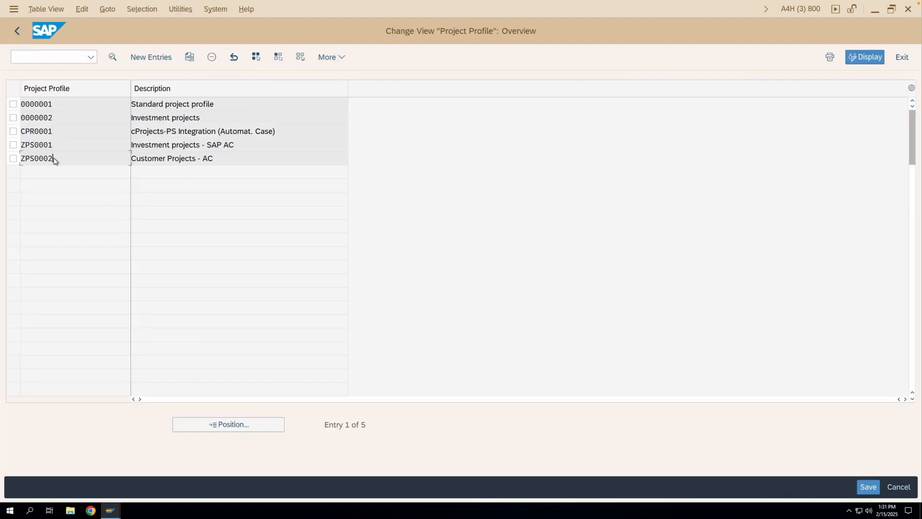
{"action": "double_click", "coordinate": [53, 158]}
{"action": "scroll", "coordinate": [151, 286], "scroll_direction": "down", "scroll_amount": 5}
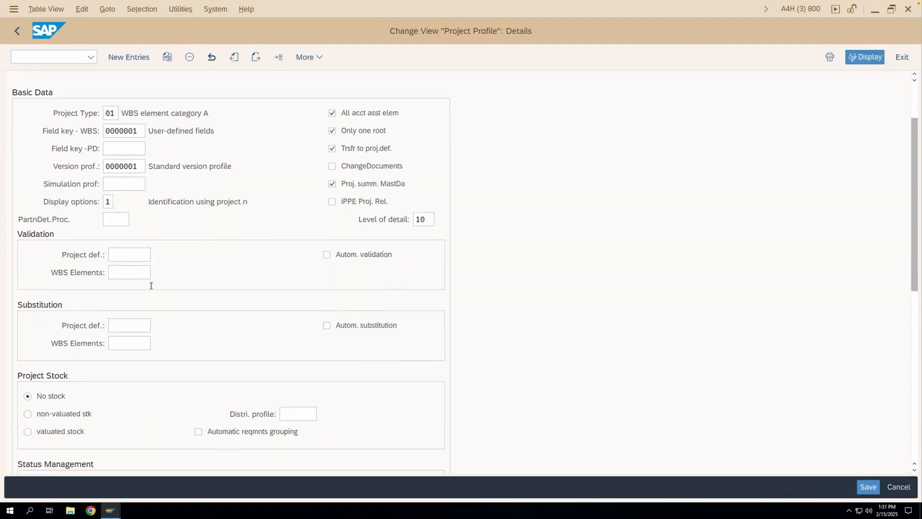
{"action": "left_click", "coordinate": [50, 380]}
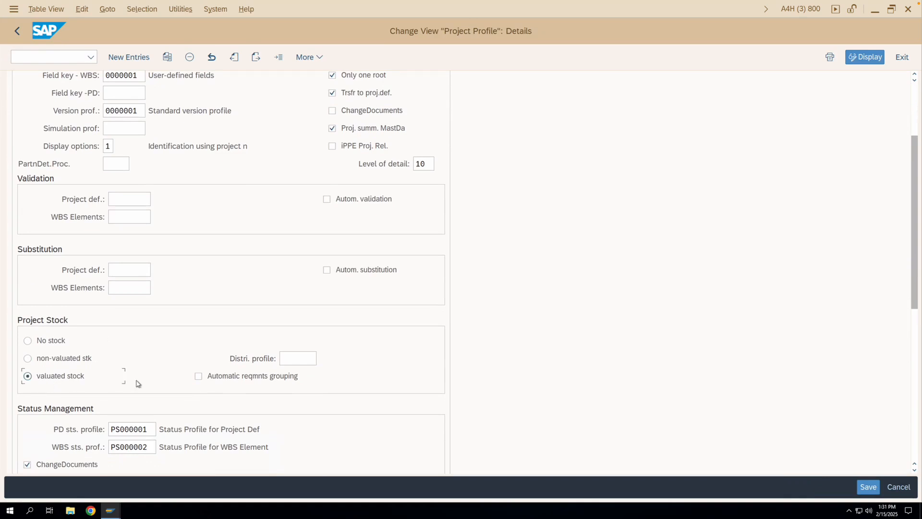
{"action": "left_click", "coordinate": [867, 487]}
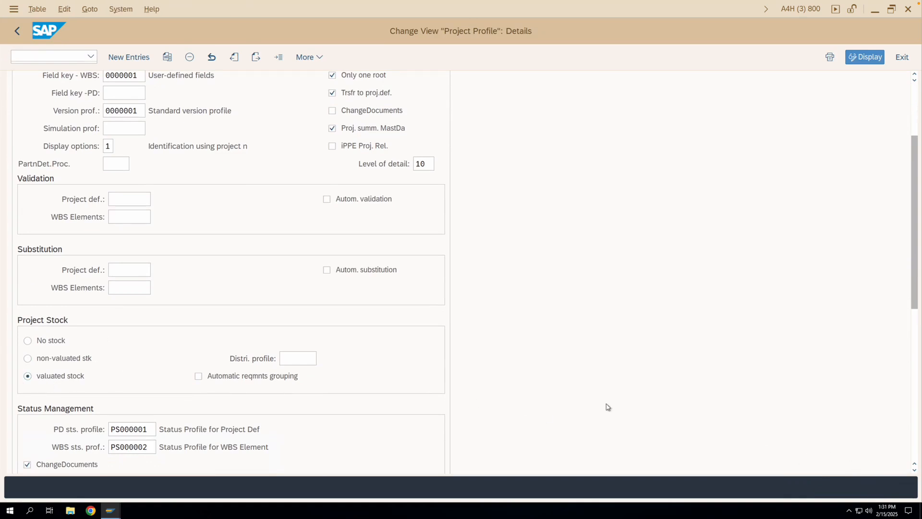
{"action": "left_click", "coordinate": [283, 255]}
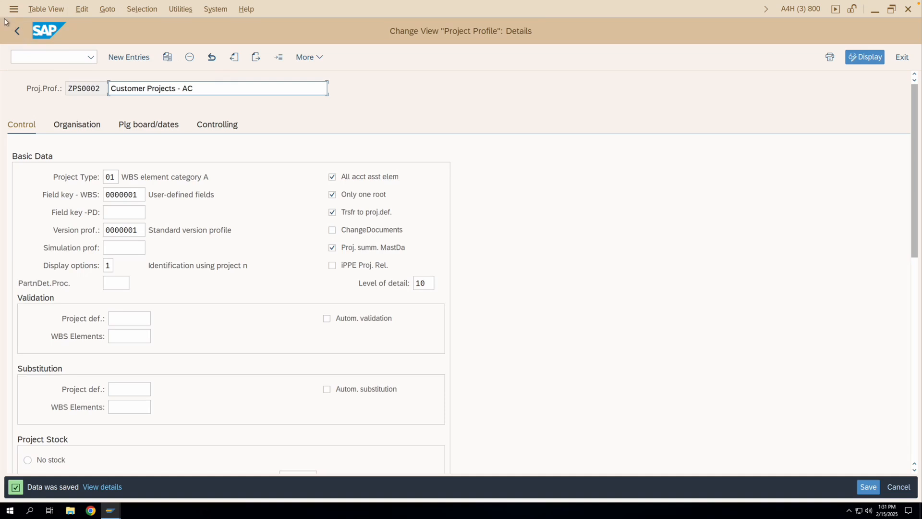
- Exit the project profile customizing and start the Project Builder with transaction cj20n
{"action": "left_click", "coordinate": [23, 37]}
{"action": "left_click", "coordinate": [19, 32]}
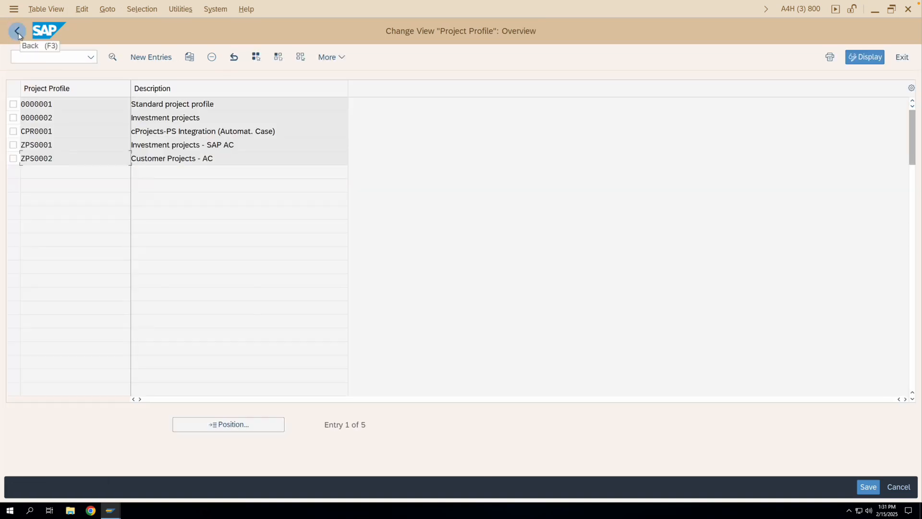
{"action": "type", "text": "cj20n"}
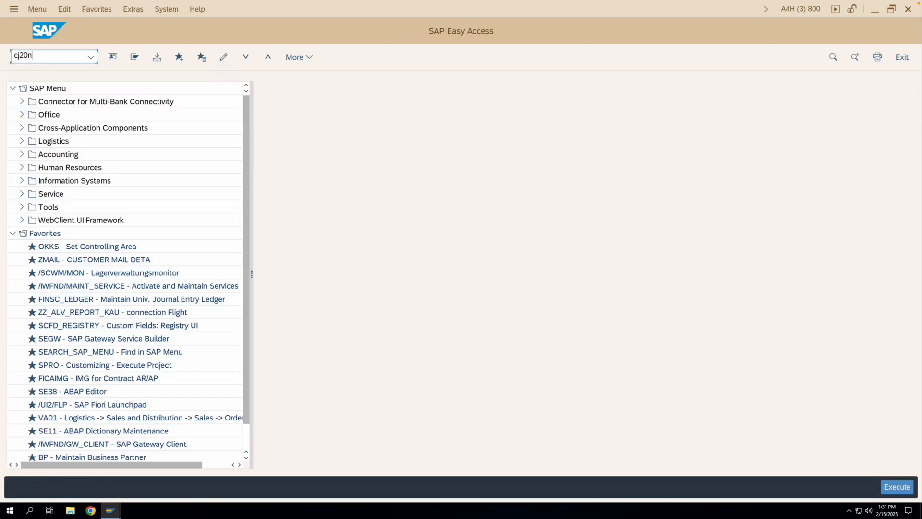
{"action": "key", "text": "Return"}
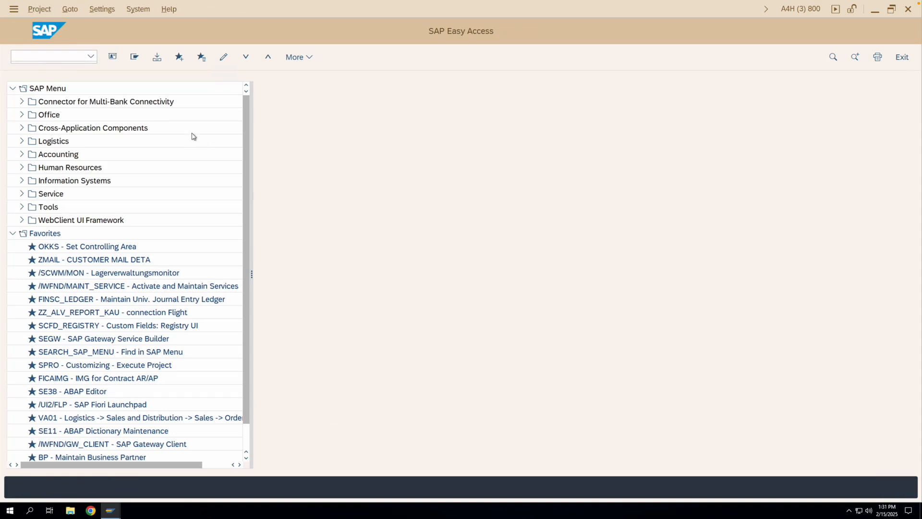
- Create a new project testproj3 with project profile ZPS0002 and check its project stock setting in the control data
{"action": "left_click", "coordinate": [47, 80]}
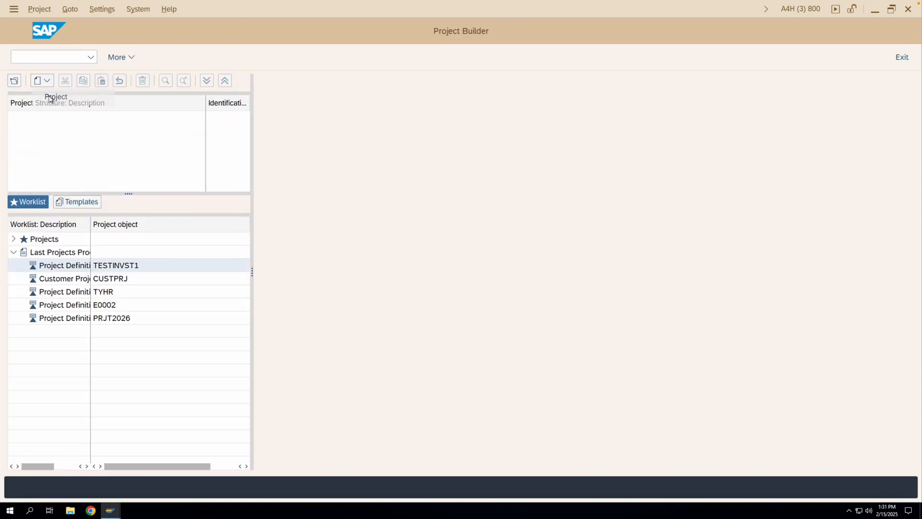
{"action": "left_click", "coordinate": [49, 99]}
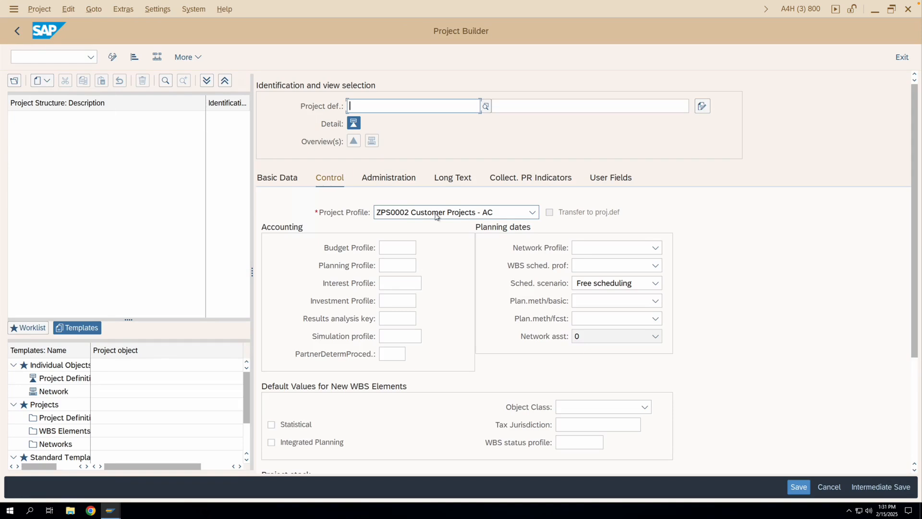
{"action": "left_click", "coordinate": [382, 112]}
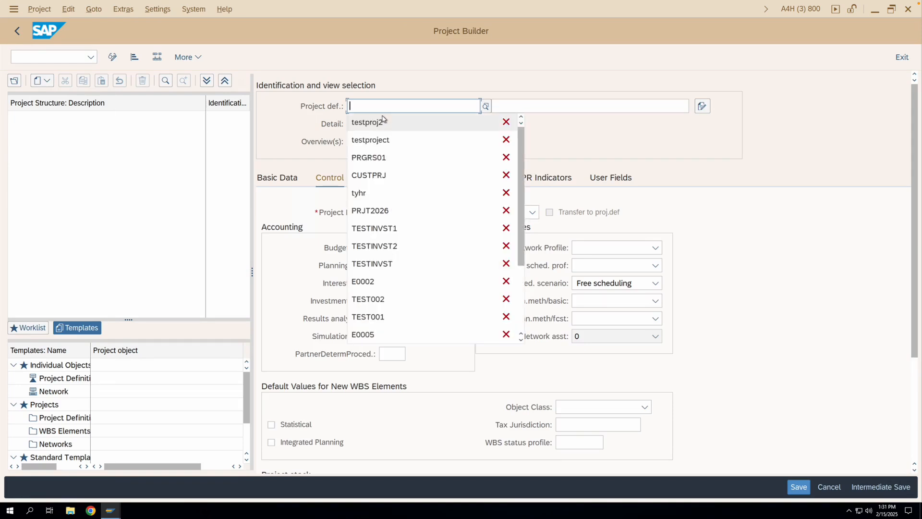
{"action": "left_click", "coordinate": [368, 122]}
{"action": "key", "text": "BackSpace"}
{"action": "type", "text": "3"}
{"action": "key", "text": "Return"}
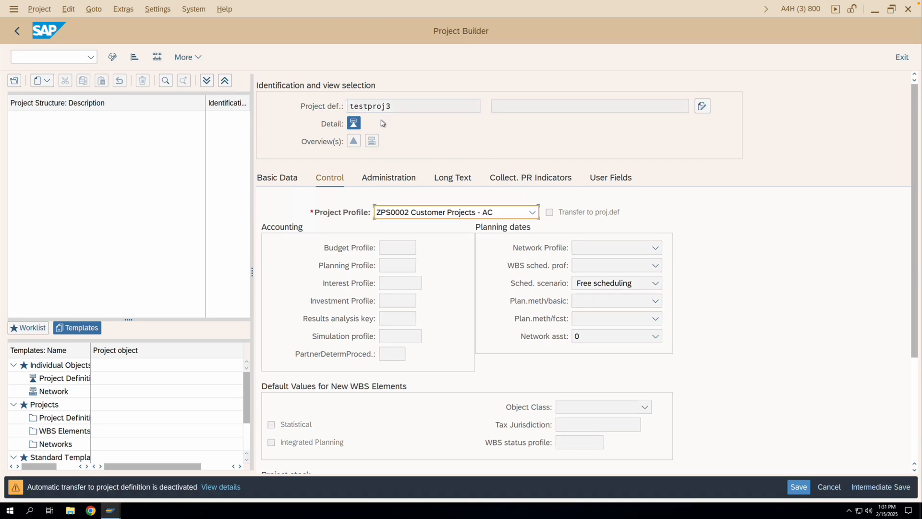
{"action": "key", "text": "Return"}
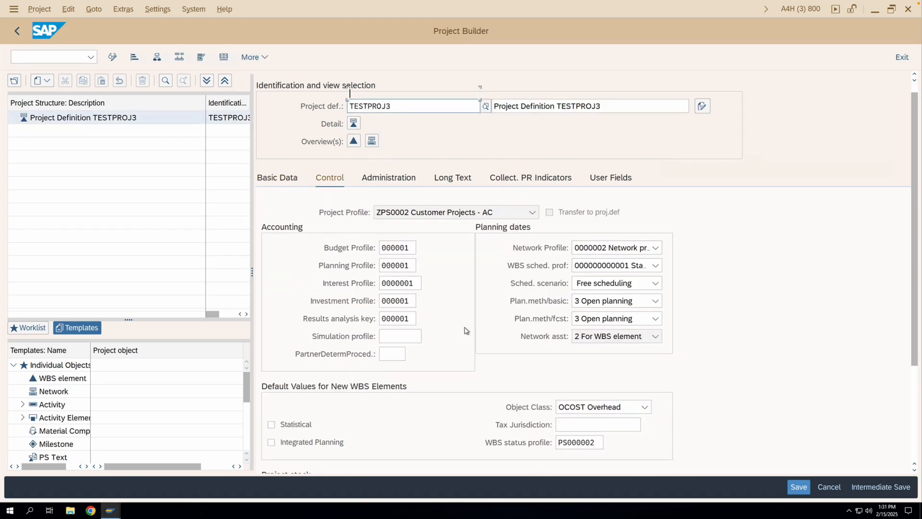
{"action": "scroll", "coordinate": [465, 330], "scroll_direction": "down", "scroll_amount": 5}
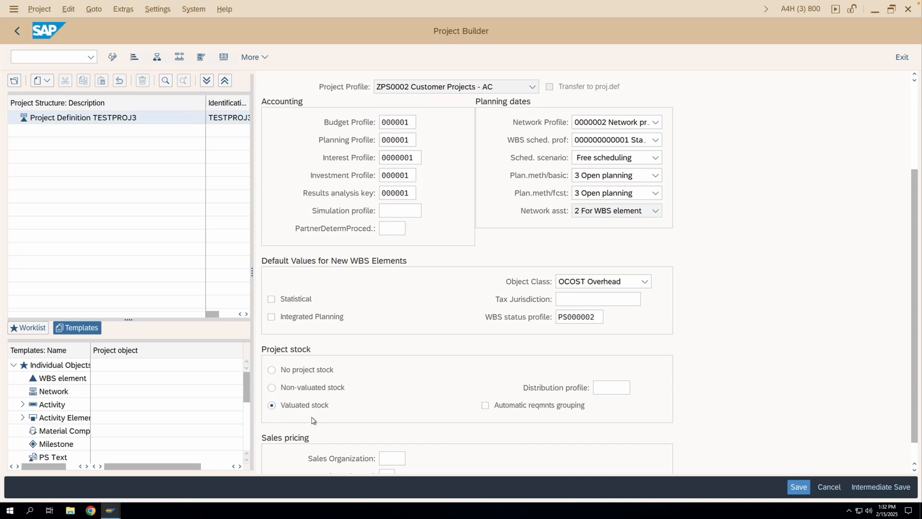
- Open a new GUI window with transaction opsa and examine the project stock setting of profile ZPS0002
{"action": "left_click", "coordinate": [116, 510]}
{"action": "left_click", "coordinate": [265, 473]}
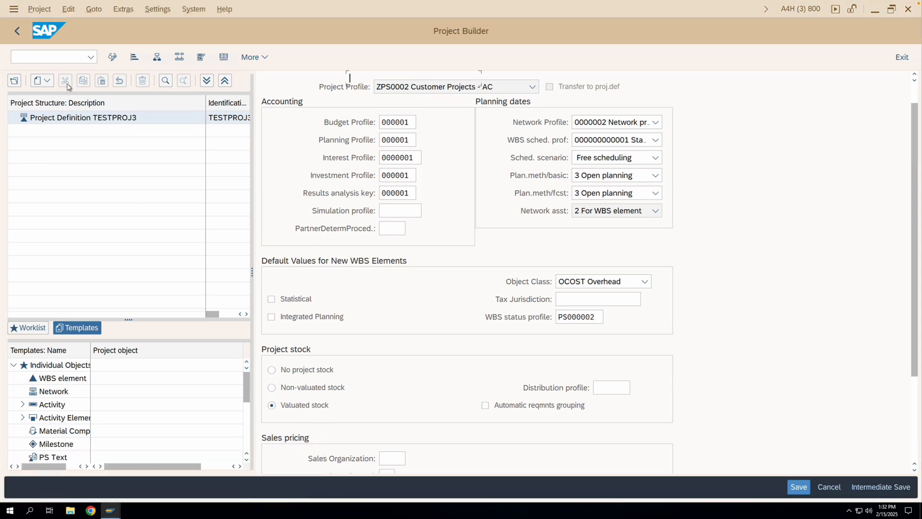
{"action": "left_click", "coordinate": [14, 8]}
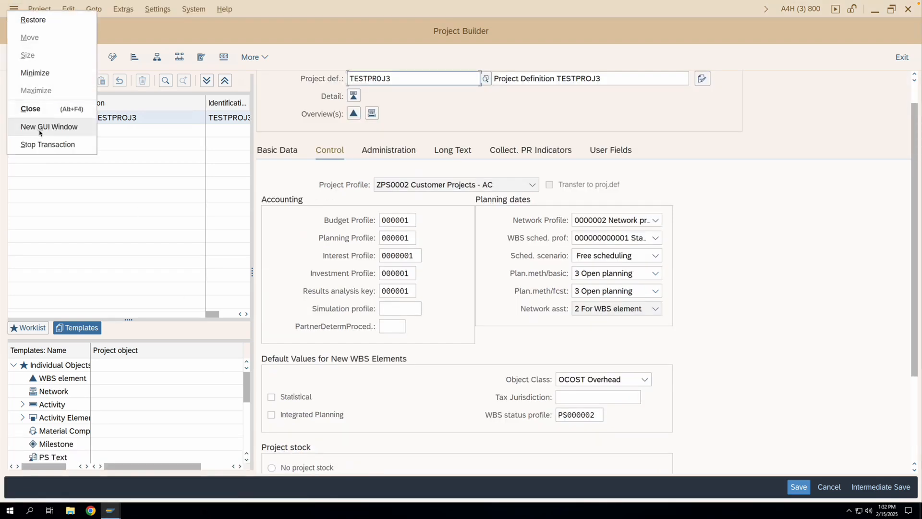
{"action": "left_click", "coordinate": [48, 127]}
{"action": "type", "text": "opsa"}
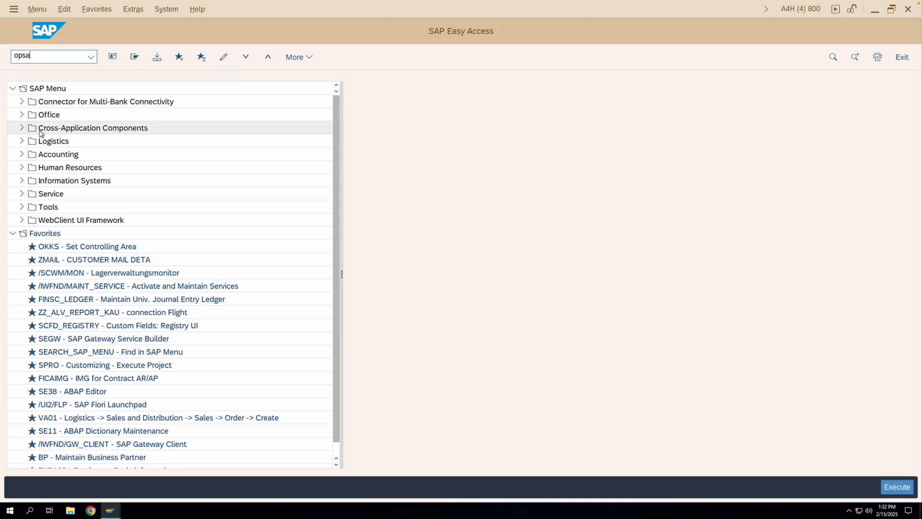
{"action": "key", "text": "Return"}
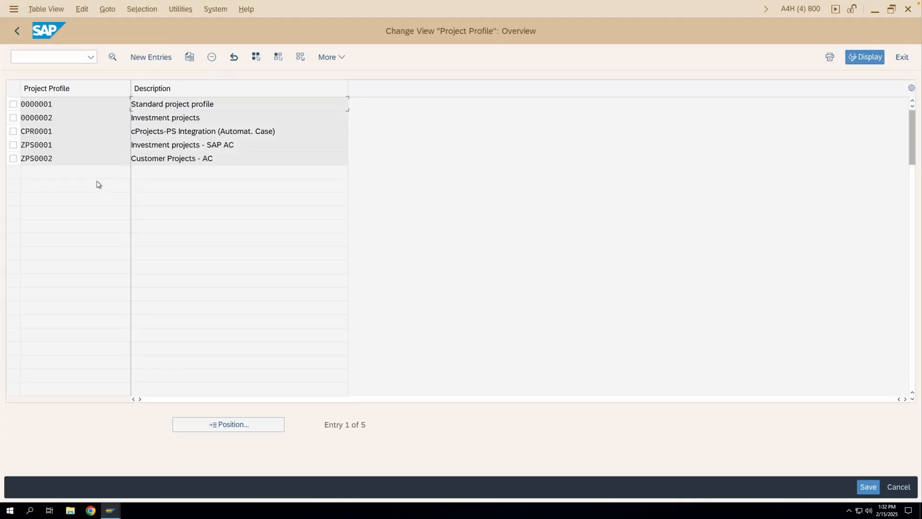
{"action": "double_click", "coordinate": [84, 163]}
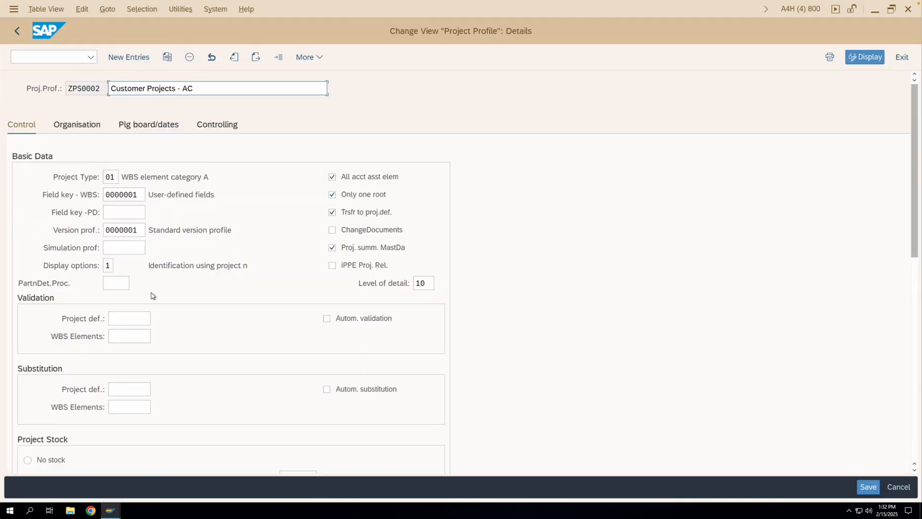
{"action": "scroll", "coordinate": [117, 375], "scroll_direction": "down", "scroll_amount": 2}
{"action": "scroll", "coordinate": [117, 374], "scroll_direction": "down", "scroll_amount": 1}
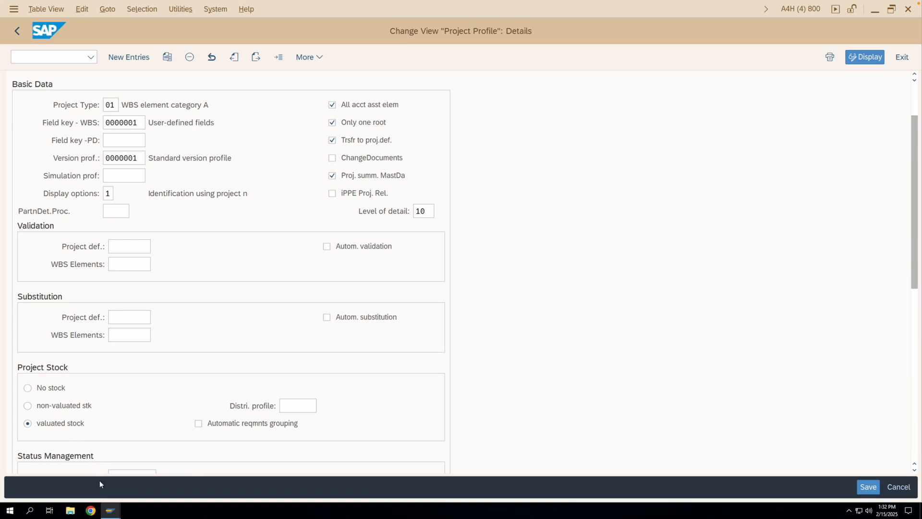
- Return to project TESTPROJ3 and compare its project stock and other control defaults with the profile
{"action": "mouse_move", "coordinate": [109, 509]}
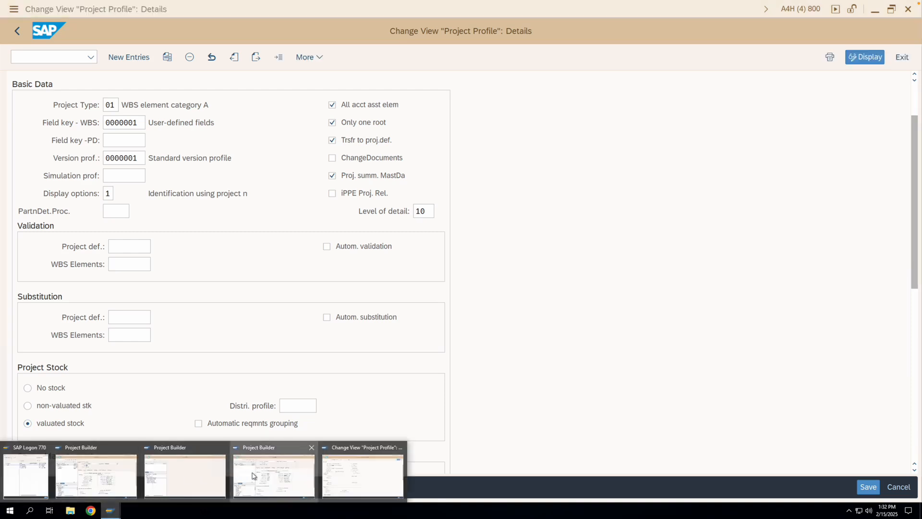
{"action": "left_click", "coordinate": [253, 473]}
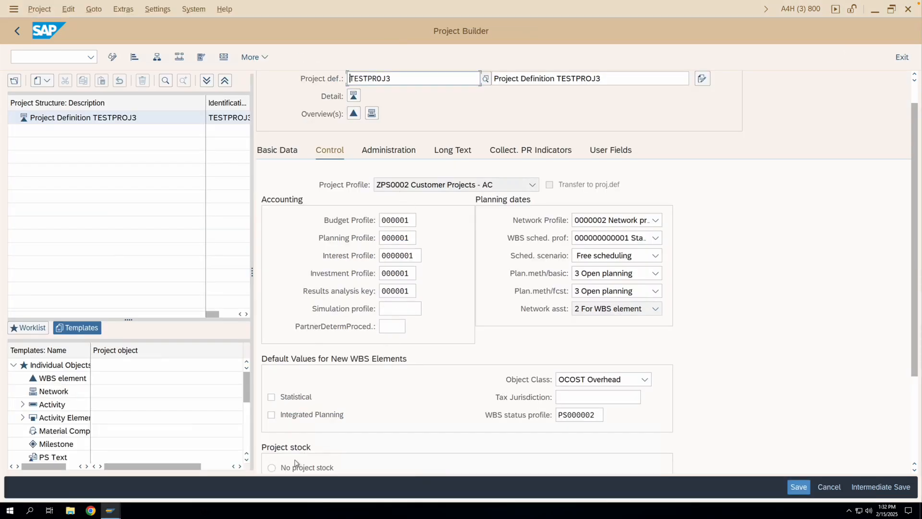
{"action": "scroll", "coordinate": [320, 441], "scroll_direction": "down", "scroll_amount": 2}
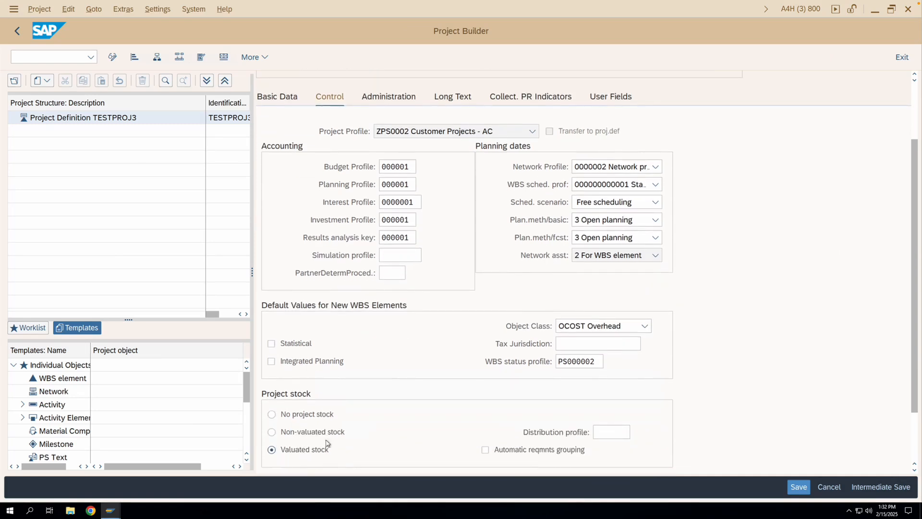
{"action": "scroll", "coordinate": [395, 398], "scroll_direction": "up", "scroll_amount": 3}
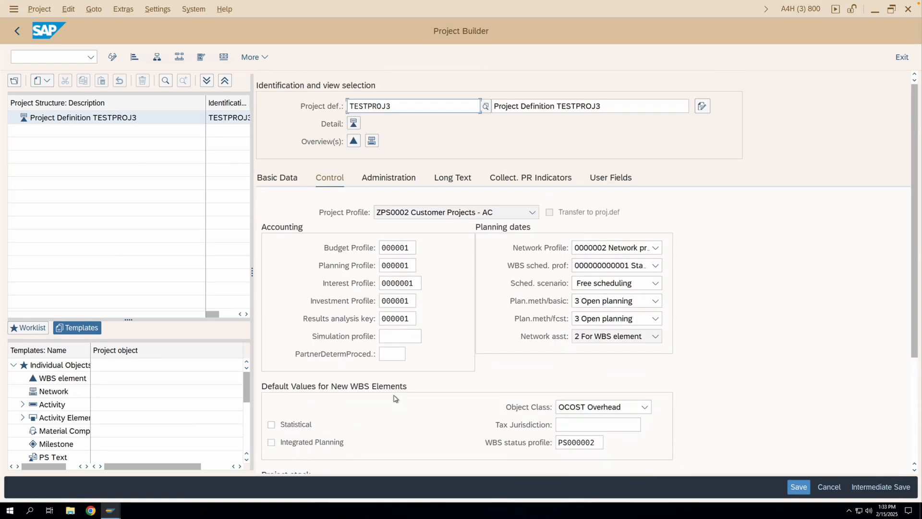